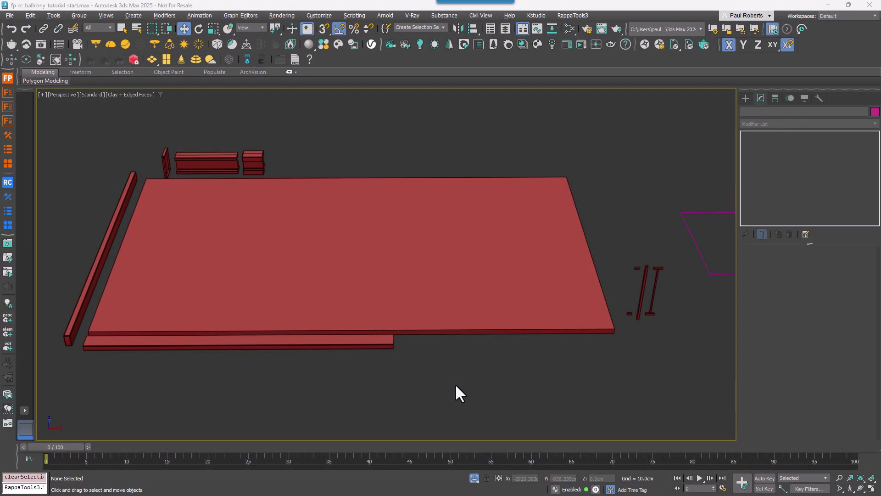
Create a RailClone Pro object beside the slab's front corner and open its style for editing.
{"action": "left_click", "coordinate": [745, 98]}
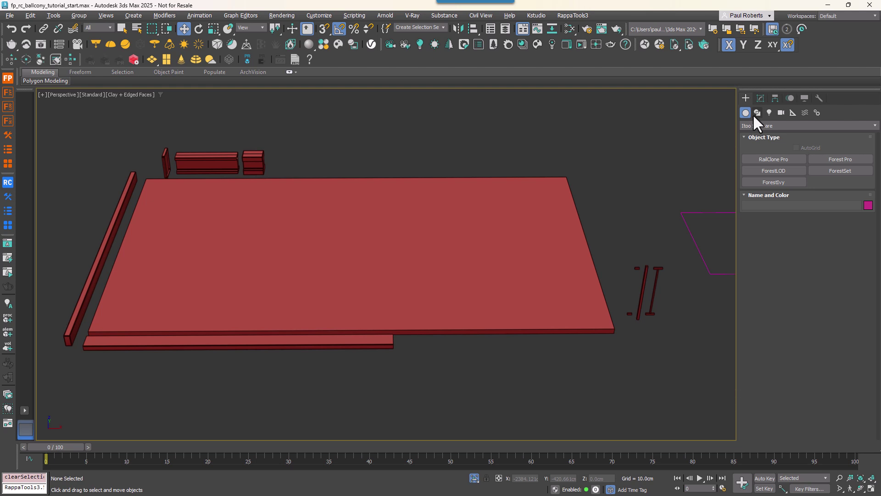
{"action": "left_click", "coordinate": [780, 161]}
{"action": "left_click_drag", "start_coordinate": [624, 352], "coordinate": [645, 367]}
{"action": "key", "text": "w"}
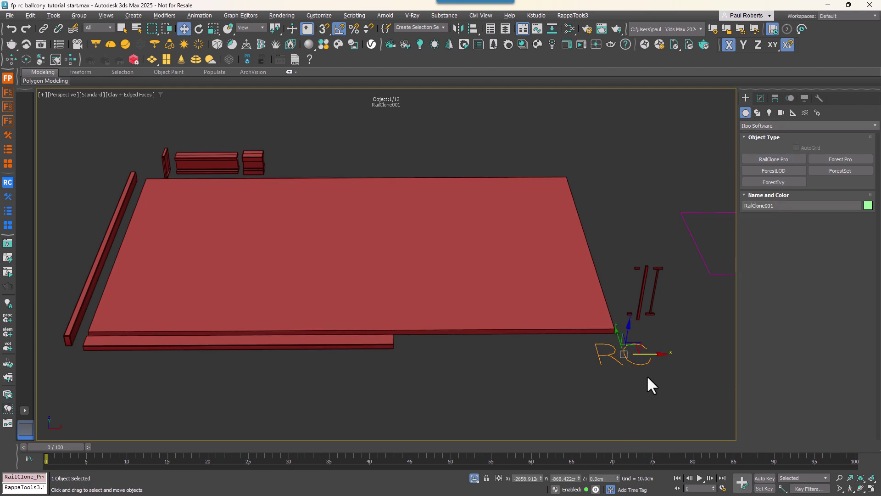
{"action": "left_click", "coordinate": [761, 97]}
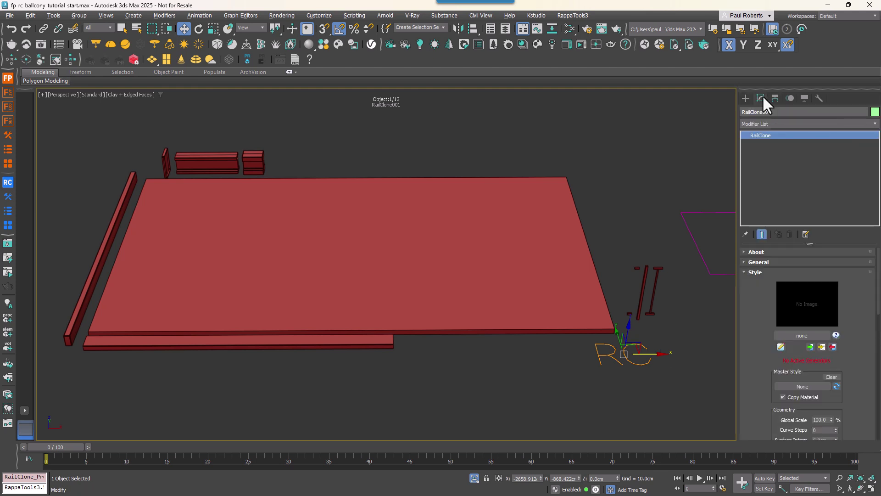
{"action": "left_click", "coordinate": [781, 346]}
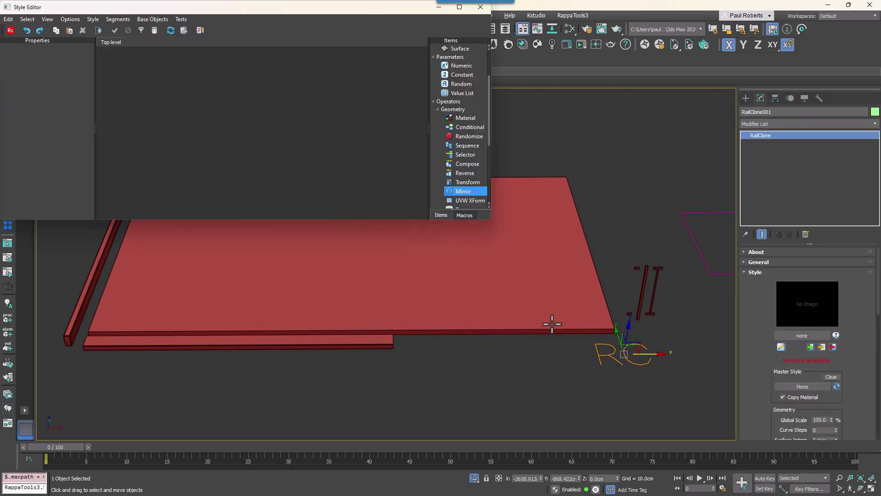
Import the picket, post and post side railing meshes together with the rectangle spline from the scene into the style.
{"action": "middle_click_drag", "start_coordinate": [505, 357], "coordinate": [129, 392]}
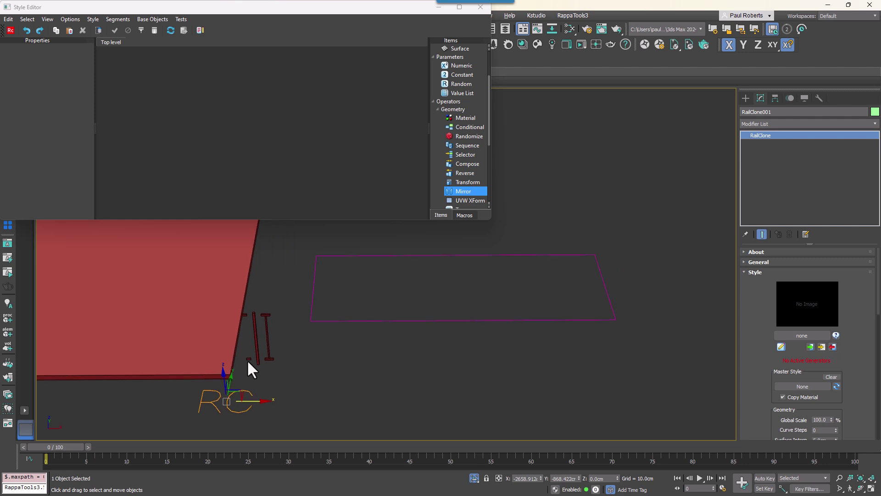
{"action": "left_click", "coordinate": [249, 360]}
{"action": "left_click", "coordinate": [259, 361], "text": "ctrl"}
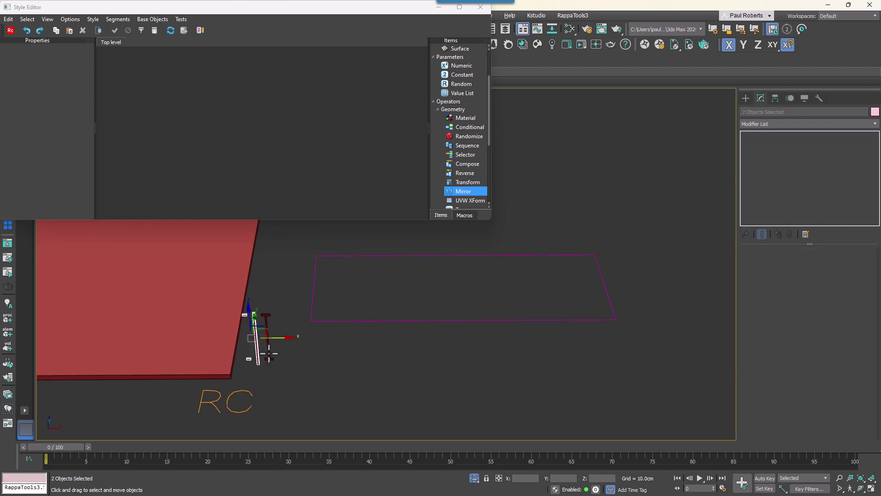
{"action": "left_click", "coordinate": [345, 321], "text": "ctrl"}
{"action": "right_click", "coordinate": [155, 139]}
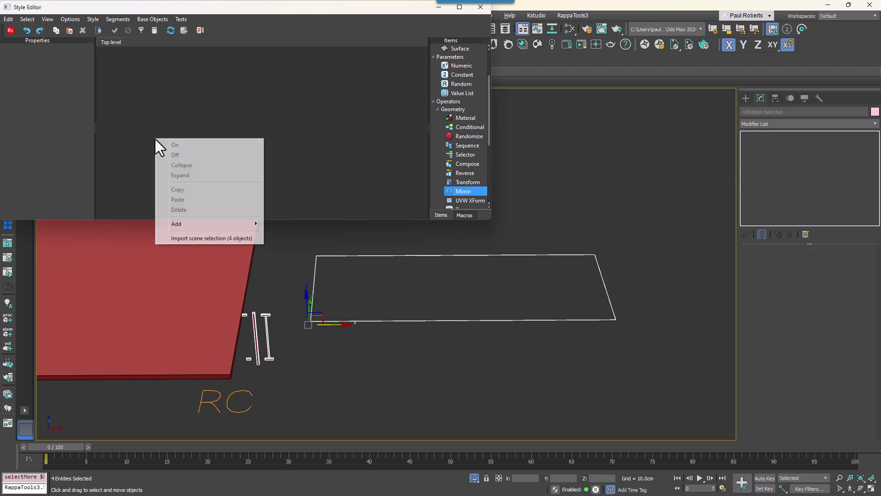
{"action": "left_click", "coordinate": [191, 235]}
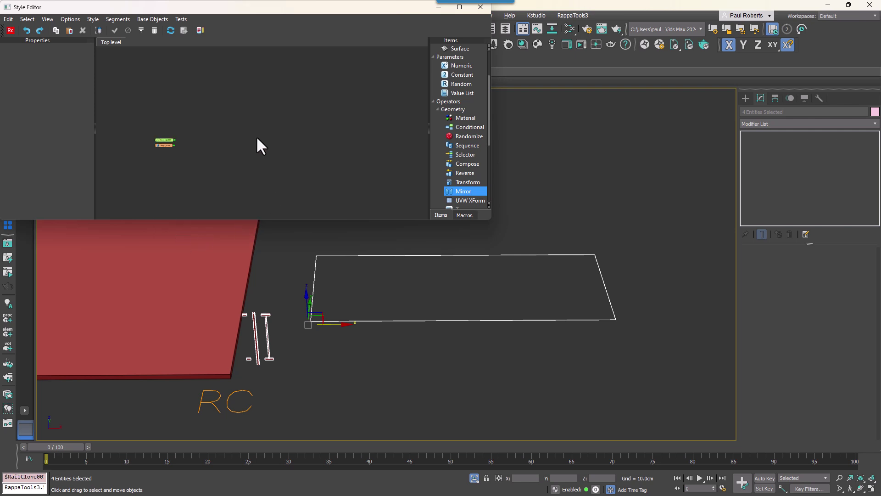
Add a Linear 1S generator to the style and wire the rectangle spline to its Spline input.
{"action": "scroll", "coordinate": [162, 150], "scroll_direction": "up", "scroll_amount": 2}
{"action": "middle_click_drag", "start_coordinate": [162, 150], "coordinate": [272, 113]}
{"action": "scroll", "coordinate": [189, 125], "scroll_direction": "up", "scroll_amount": 2}
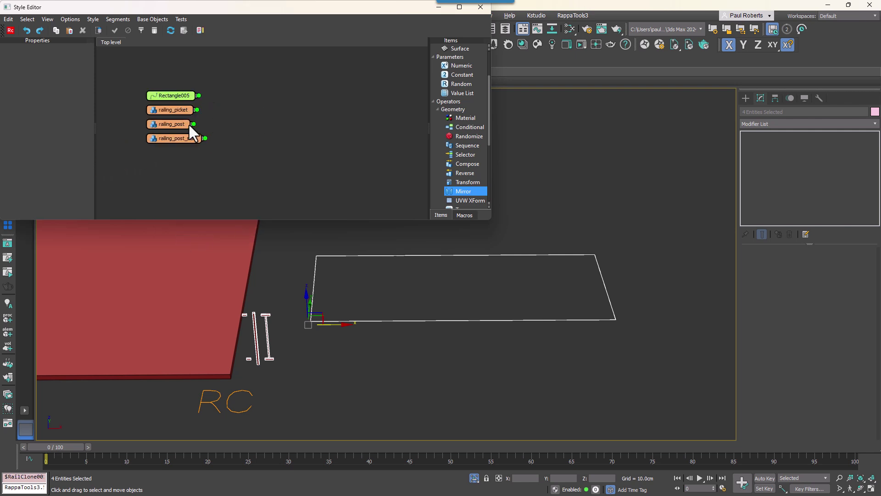
{"action": "scroll", "coordinate": [189, 123], "scroll_direction": "up", "scroll_amount": 3}
{"action": "scroll", "coordinate": [459, 92], "scroll_direction": "up", "scroll_amount": 3}
{"action": "left_click_drag", "start_coordinate": [459, 57], "coordinate": [336, 95]}
{"action": "left_click_drag", "start_coordinate": [224, 95], "coordinate": [302, 100]}
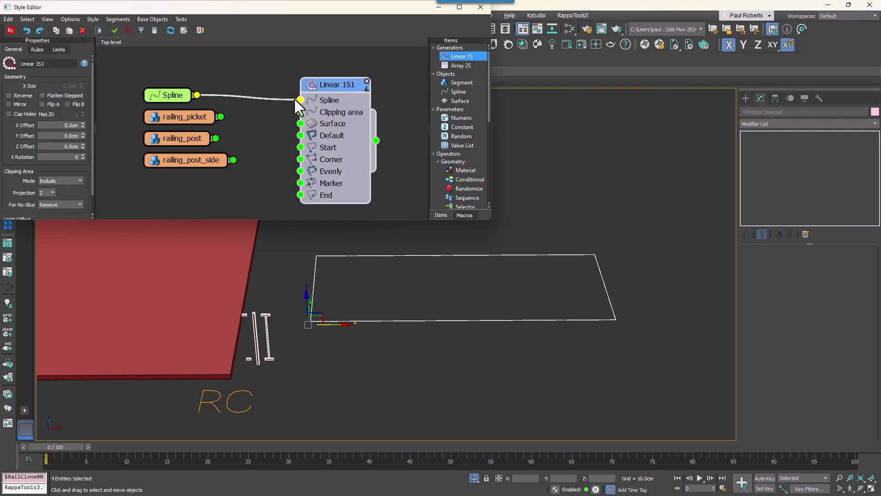
Wire railing_post to the generator's Corner input and disable Bend and Slice for that segment.
{"action": "left_click", "coordinate": [197, 141]}
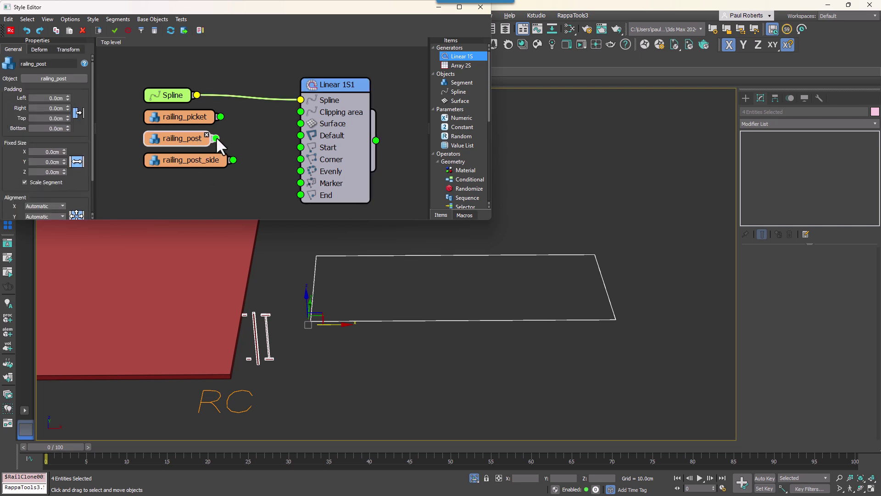
{"action": "left_click_drag", "start_coordinate": [216, 138], "coordinate": [300, 159]}
{"action": "scroll", "coordinate": [309, 284], "scroll_direction": "up", "scroll_amount": 6}
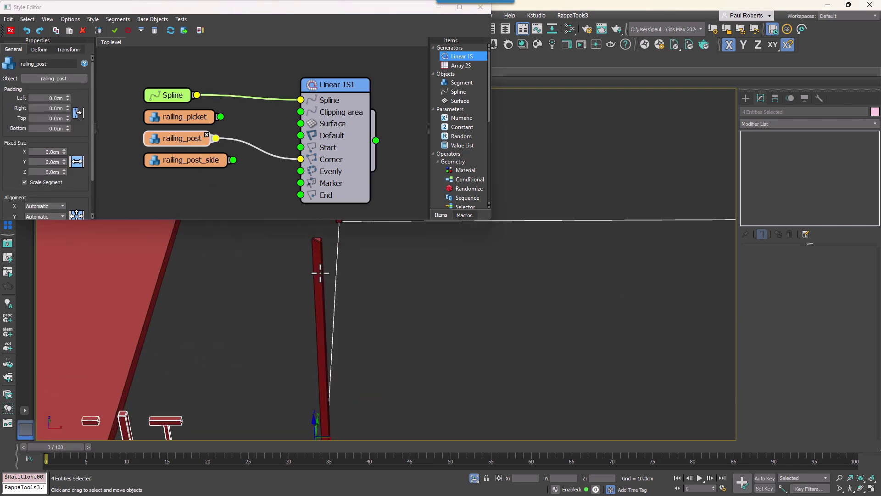
{"action": "left_click", "coordinate": [40, 49]}
{"action": "left_click", "coordinate": [8, 66]}
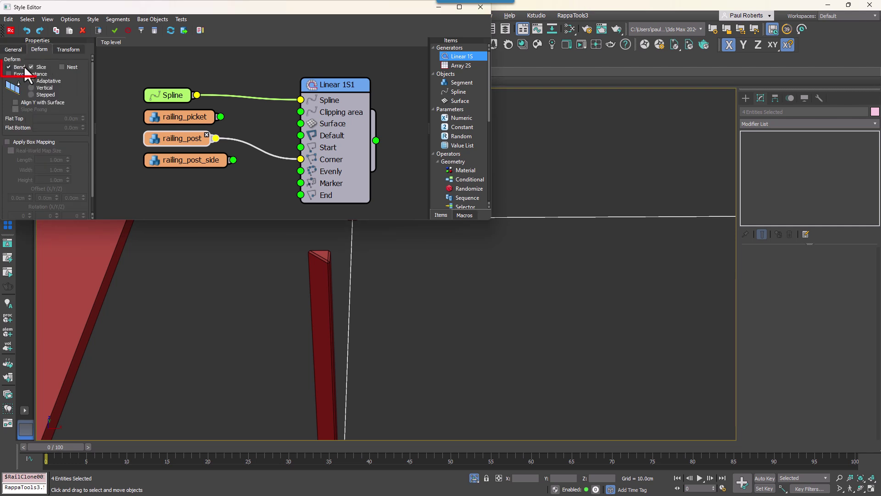
{"action": "left_click", "coordinate": [31, 67]}
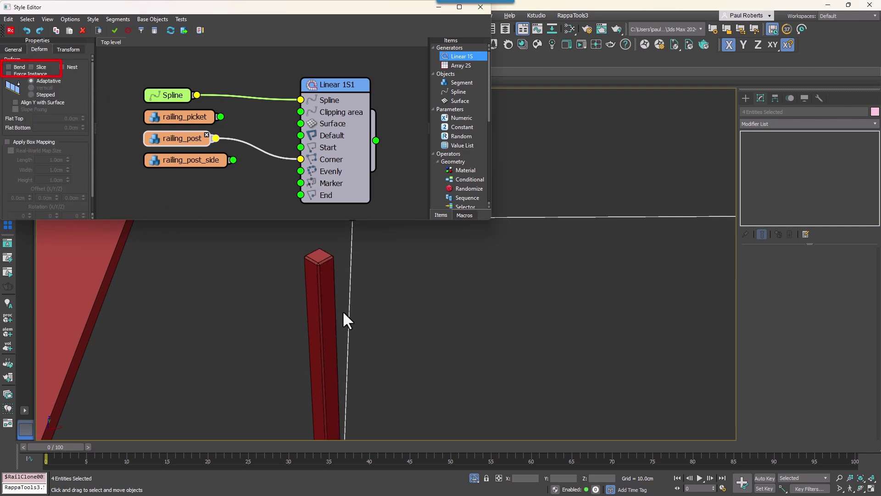
Turn off Align to Path in the Linear 1S generator's Corner rules.
{"action": "scroll", "coordinate": [350, 356], "scroll_direction": "down", "scroll_amount": 1}
{"action": "middle_click_drag", "start_coordinate": [348, 351], "coordinate": [391, 229]}
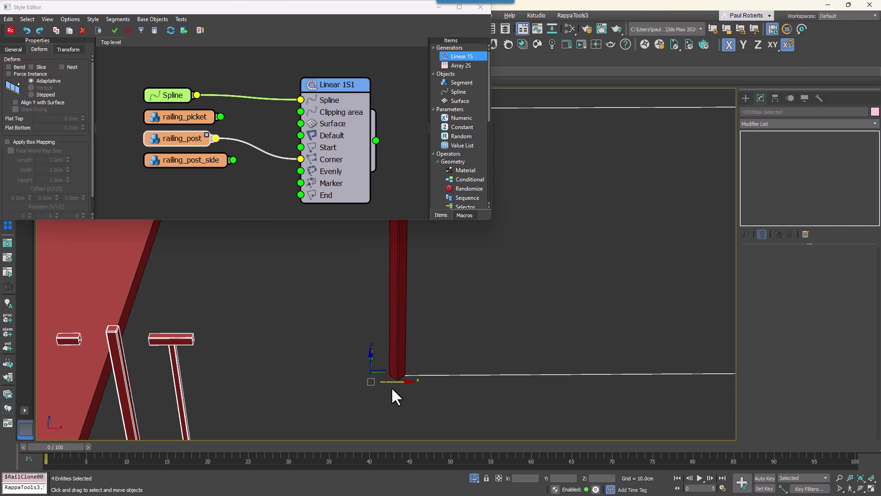
{"action": "left_click", "coordinate": [335, 169]}
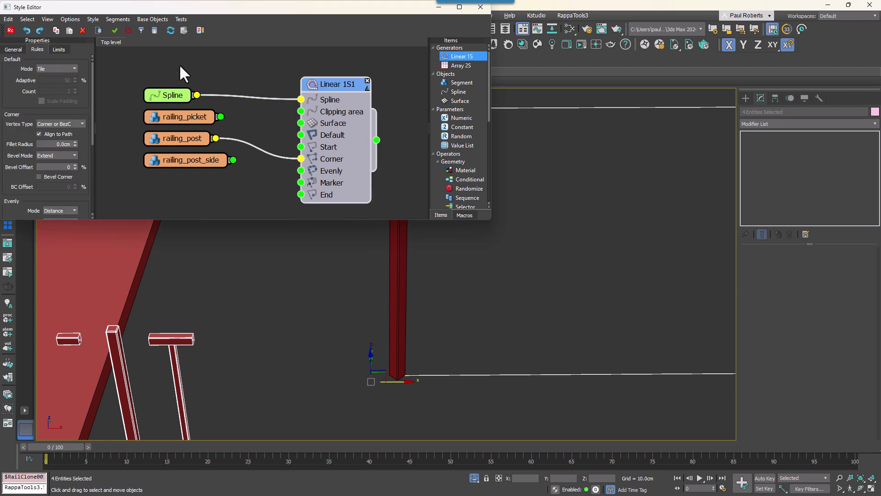
{"action": "left_click", "coordinate": [55, 134]}
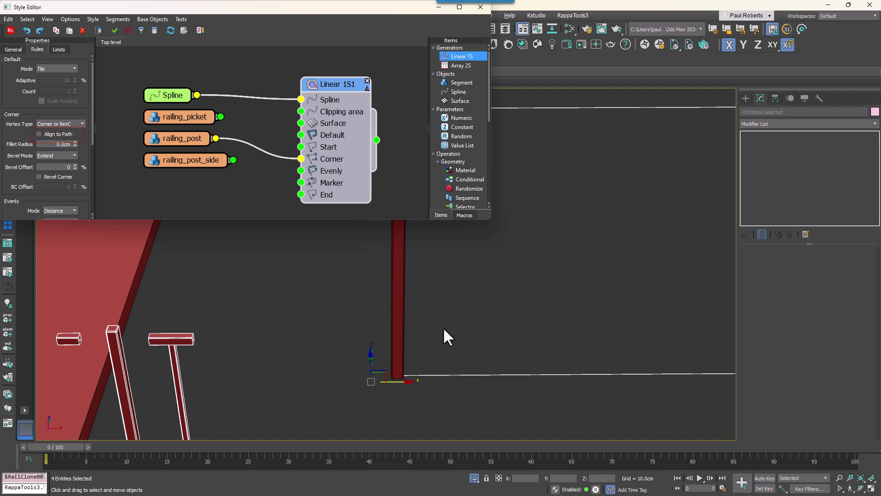
Wire railing_post to the Evenly input as well and set the Evenly distance to 71.765 cm.
{"action": "scroll", "coordinate": [501, 315], "scroll_direction": "down", "scroll_amount": 4}
{"action": "middle_click_drag", "start_coordinate": [500, 312], "coordinate": [281, 356]}
{"action": "left_click_drag", "start_coordinate": [214, 137], "coordinate": [302, 172]}
{"action": "middle_click_drag", "start_coordinate": [401, 306], "coordinate": [400, 344]}
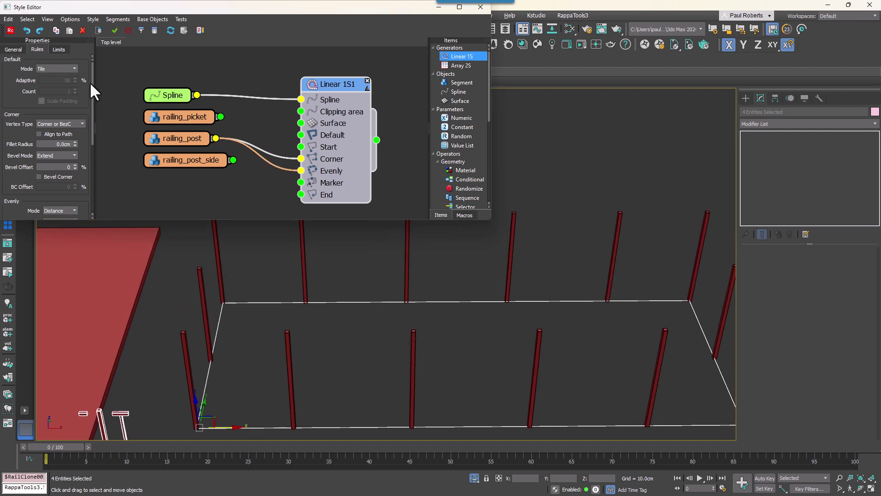
{"action": "scroll", "coordinate": [90, 92], "scroll_direction": "down", "scroll_amount": 5}
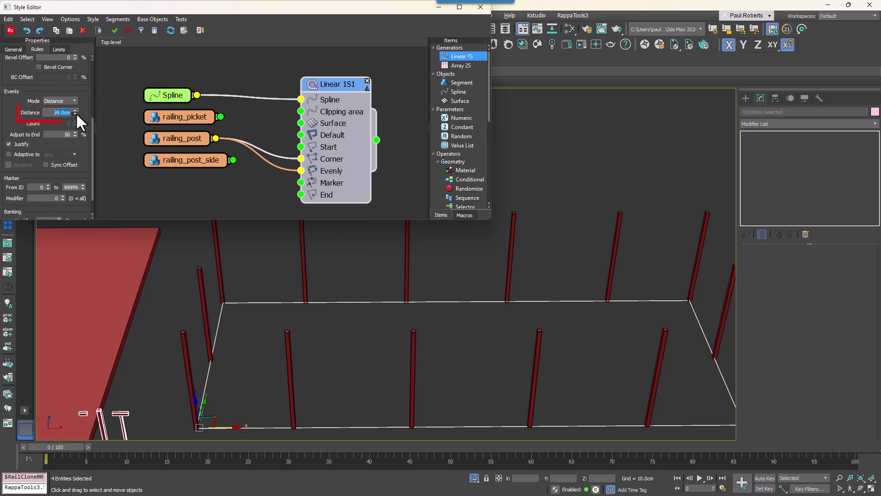
{"action": "mouse_move", "coordinate": [76, 114]}
{"action": "left_mouse_down"}
{"action": "mouse_move", "coordinate": [81, 133]}
{"action": "mouse_move", "coordinate": [75, 113]}
{"action": "mouse_move", "coordinate": [74, 124]}
{"action": "left_mouse_up"}
{"action": "middle_click_drag", "start_coordinate": [225, 189], "coordinate": [249, 185]}
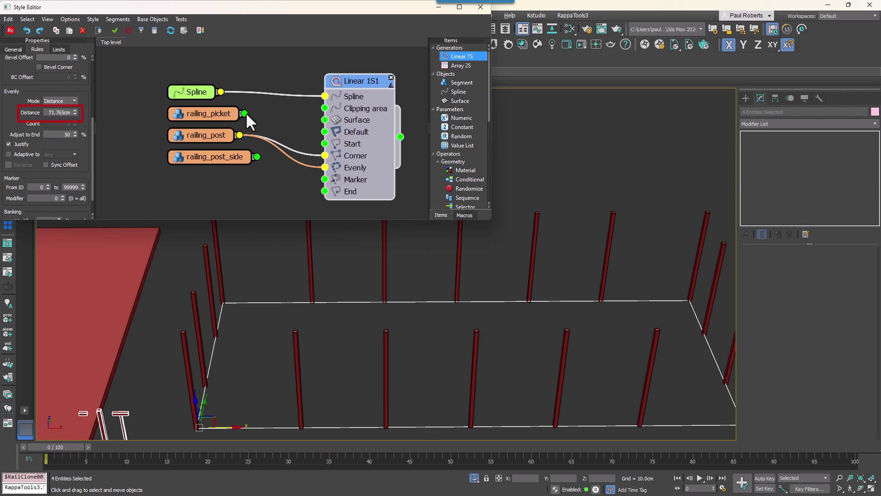
Wire railing_picket to the generator's Default input and set the Default mode to Adaptive.
{"action": "left_click_drag", "start_coordinate": [246, 115], "coordinate": [325, 132]}
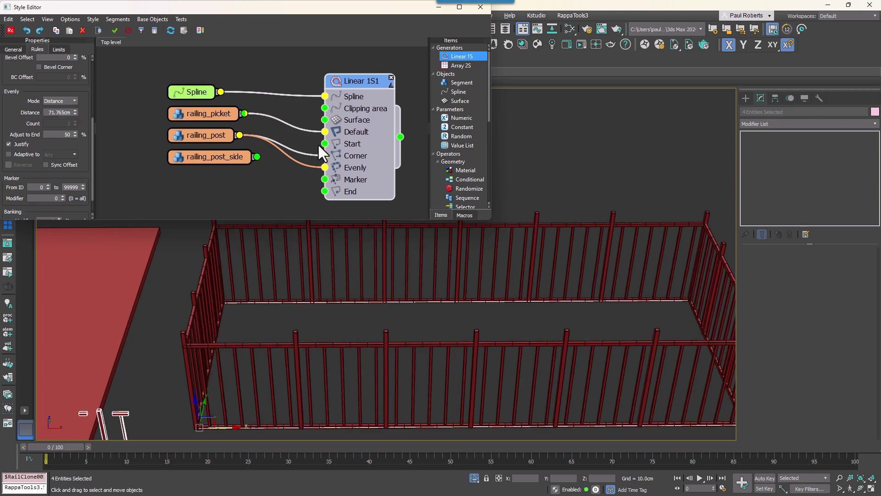
{"action": "scroll", "coordinate": [356, 354], "scroll_direction": "up", "scroll_amount": 5}
{"action": "middle_click_drag", "start_coordinate": [404, 352], "coordinate": [454, 294]}
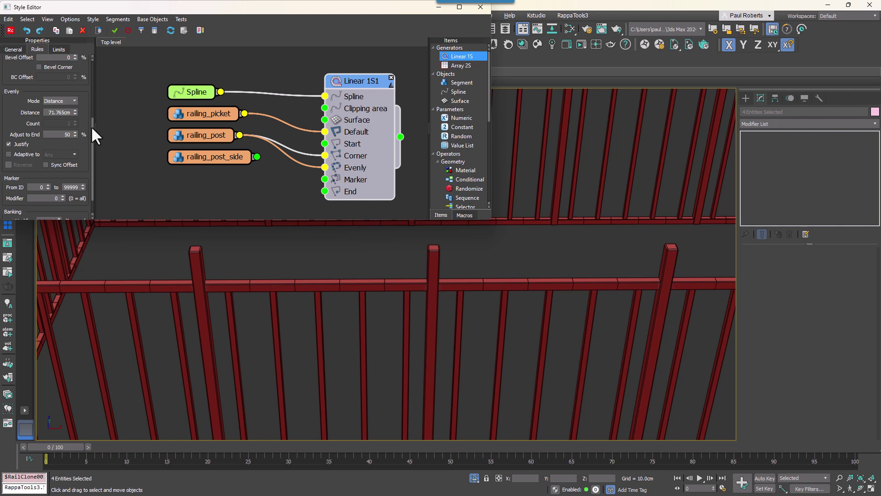
{"action": "left_click_drag", "start_coordinate": [92, 127], "coordinate": [84, 69]}
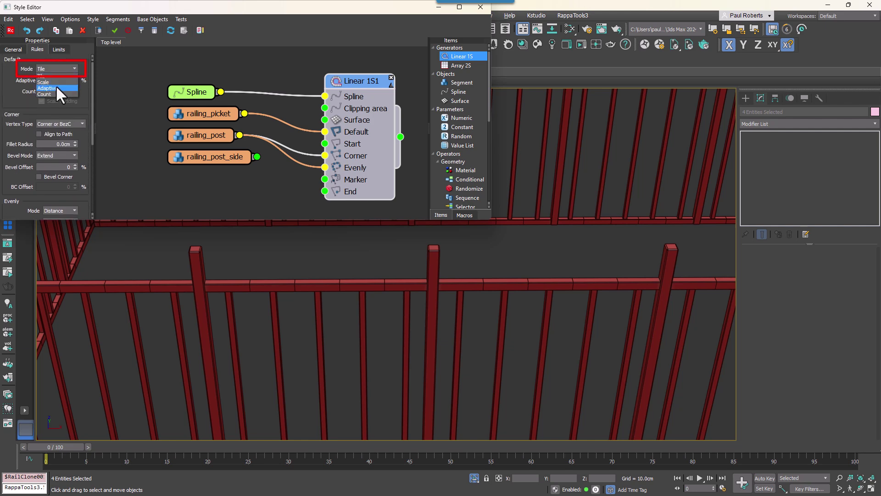
{"action": "left_click", "coordinate": [56, 88]}
{"action": "middle_click_drag", "start_coordinate": [191, 301], "coordinate": [354, 281]}
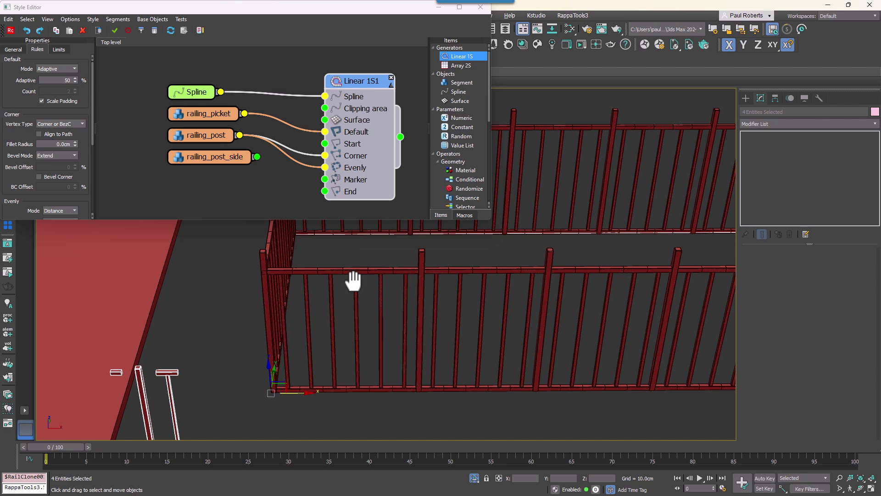
{"action": "middle_click_drag", "start_coordinate": [354, 281], "coordinate": [322, 281]}
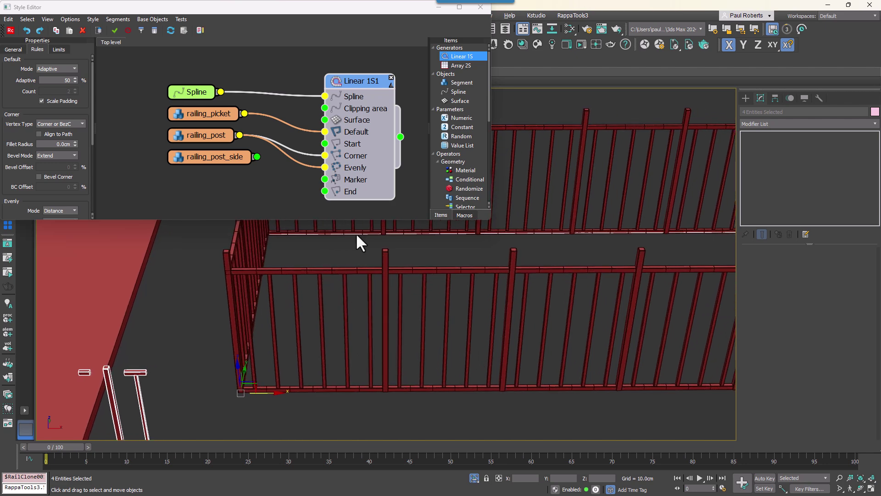
Insert a Compose operator that combines railing_post and railing_post_side and feeds the generator's Corner and Evenly inputs.
{"action": "left_click_drag", "start_coordinate": [219, 159], "coordinate": [168, 179]}
{"action": "left_click_drag", "start_coordinate": [193, 136], "coordinate": [162, 150]}
{"action": "middle_click_drag", "start_coordinate": [83, 345], "coordinate": [122, 315]}
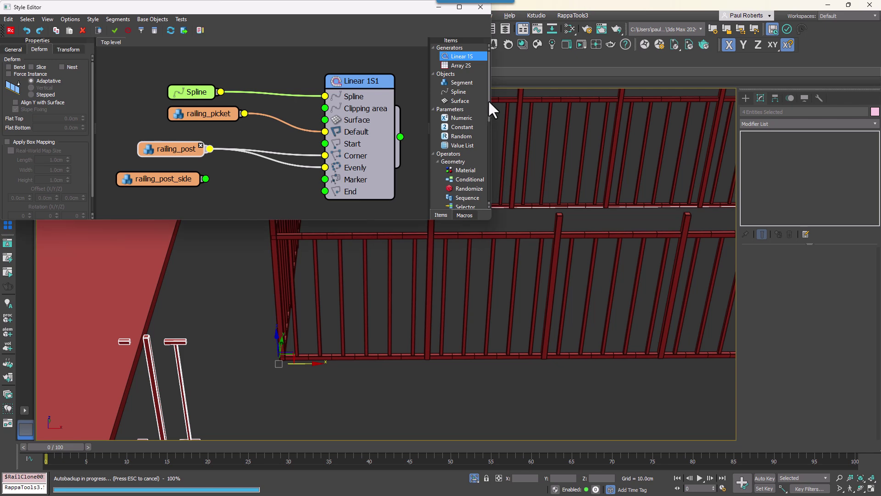
{"action": "left_click_drag", "start_coordinate": [488, 100], "coordinate": [493, 124]}
{"action": "left_click_drag", "start_coordinate": [475, 161], "coordinate": [232, 173]}
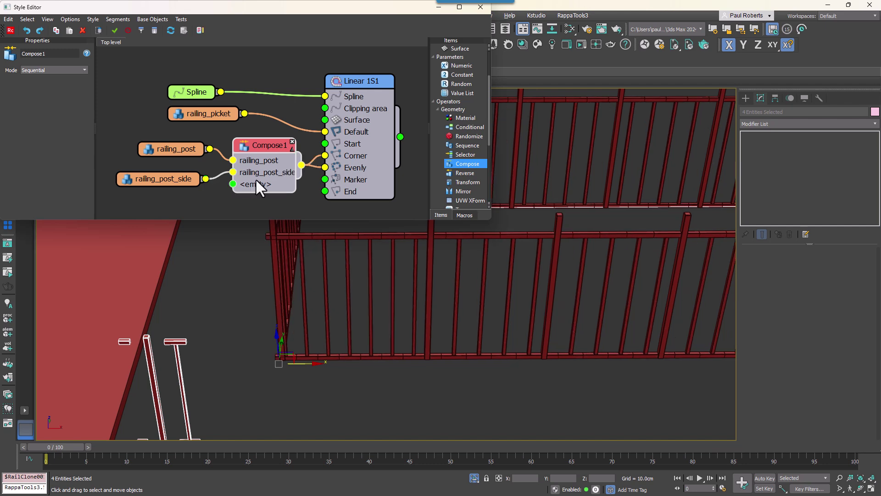
Put railing_post_side first in the Compose operator and connect it again after railing_post, so the post sits between two sides.
{"action": "left_click", "coordinate": [291, 170]}
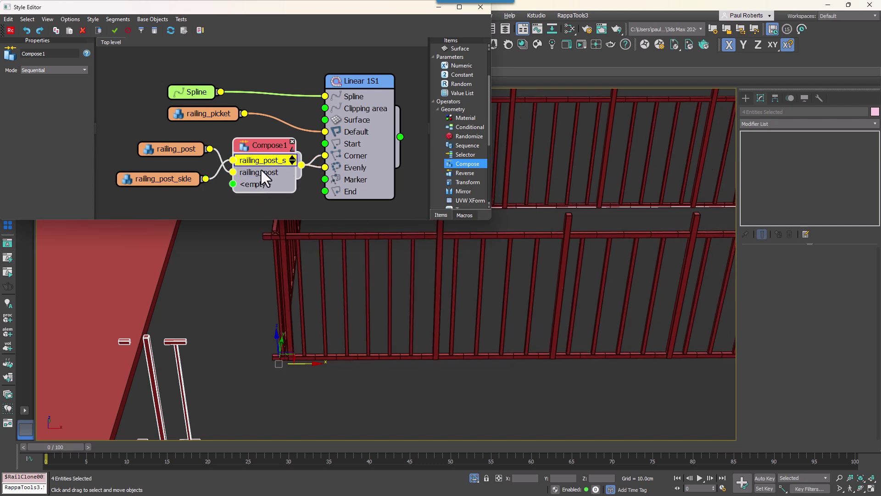
{"action": "left_click_drag", "start_coordinate": [229, 186], "coordinate": [243, 189]}
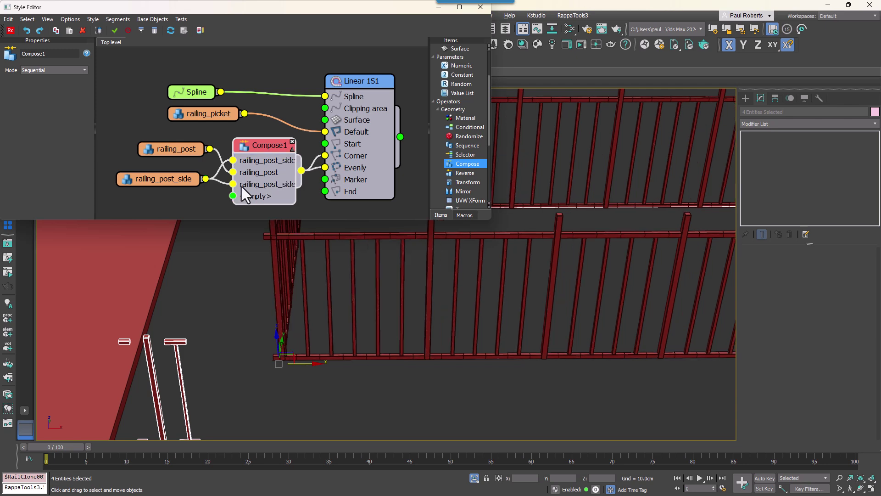
{"action": "left_click", "coordinate": [268, 186]}
{"action": "middle_click_drag", "start_coordinate": [306, 252], "coordinate": [326, 264]}
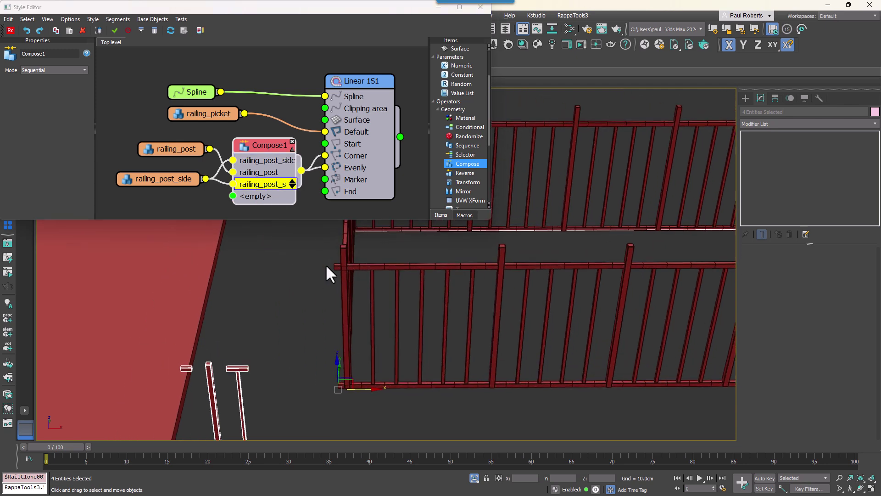
Set the Linear 1S generator's corner Bevel Mode to None.
{"action": "scroll", "coordinate": [326, 263], "scroll_direction": "up", "scroll_amount": 5}
{"action": "left_click", "coordinate": [386, 149]}
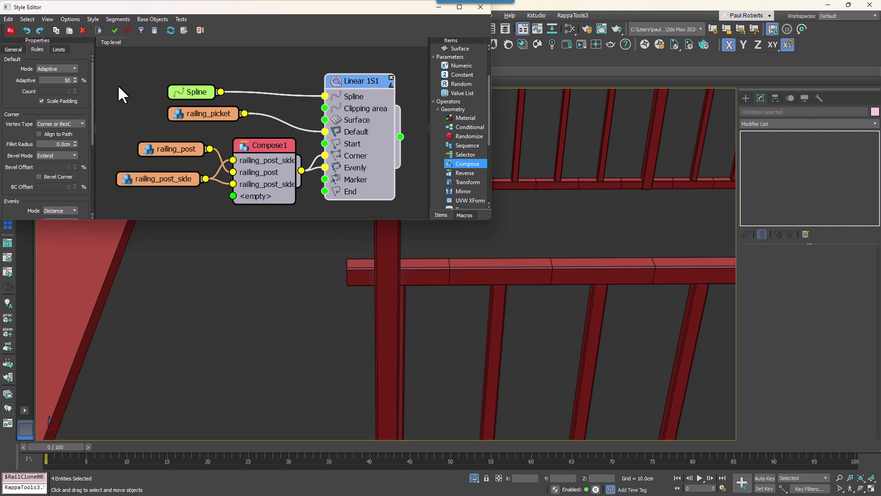
{"action": "left_click", "coordinate": [61, 157]}
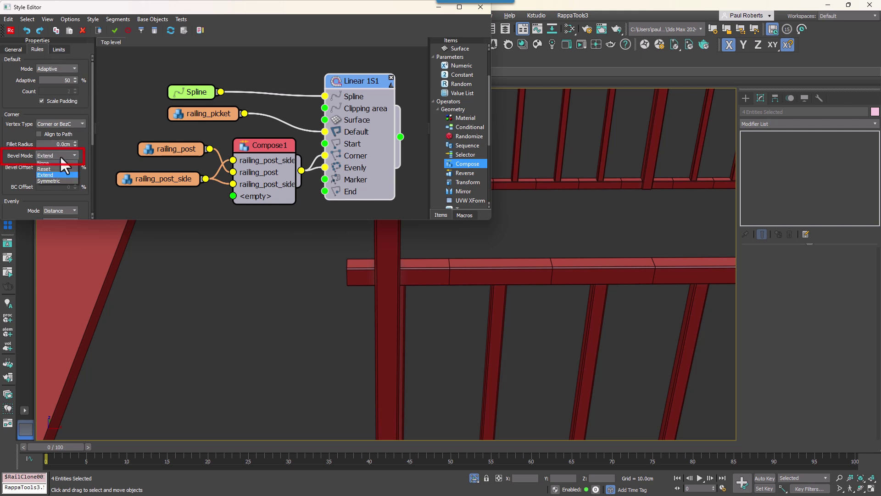
{"action": "left_click", "coordinate": [60, 164]}
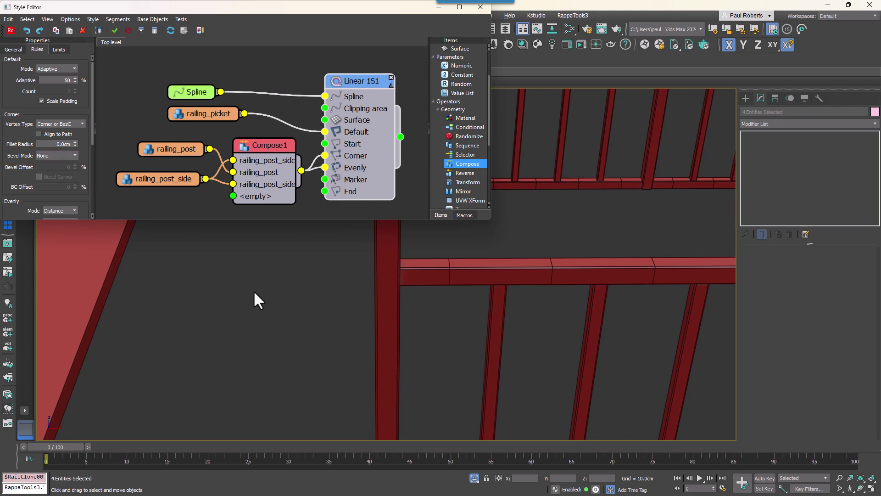
{"action": "scroll", "coordinate": [453, 354], "scroll_direction": "down", "scroll_amount": 6}
{"action": "middle_click_drag", "start_coordinate": [461, 354], "coordinate": [263, 316]}
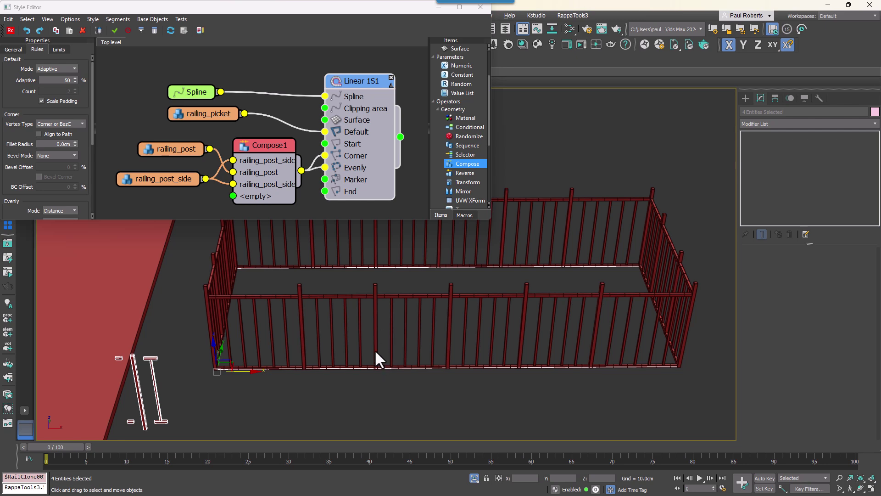
Shift the railing_post and railing_picket nodes away from the generator and set railing_picket's Z alignment to Pivot.
{"action": "left_click_drag", "start_coordinate": [158, 147], "coordinate": [139, 151]}
{"action": "left_click_drag", "start_coordinate": [181, 115], "coordinate": [161, 118]}
{"action": "scroll", "coordinate": [91, 141], "scroll_direction": "down", "scroll_amount": 3}
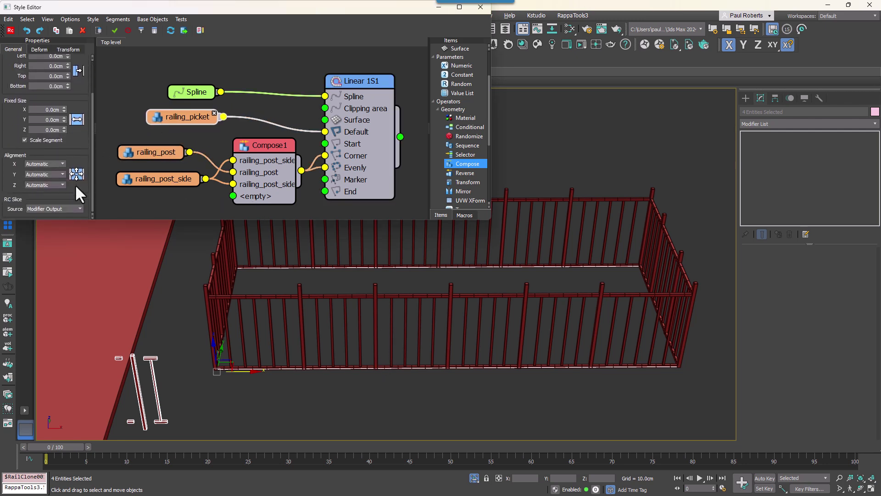
{"action": "left_click", "coordinate": [46, 185]}
{"action": "left_click", "coordinate": [42, 197]}
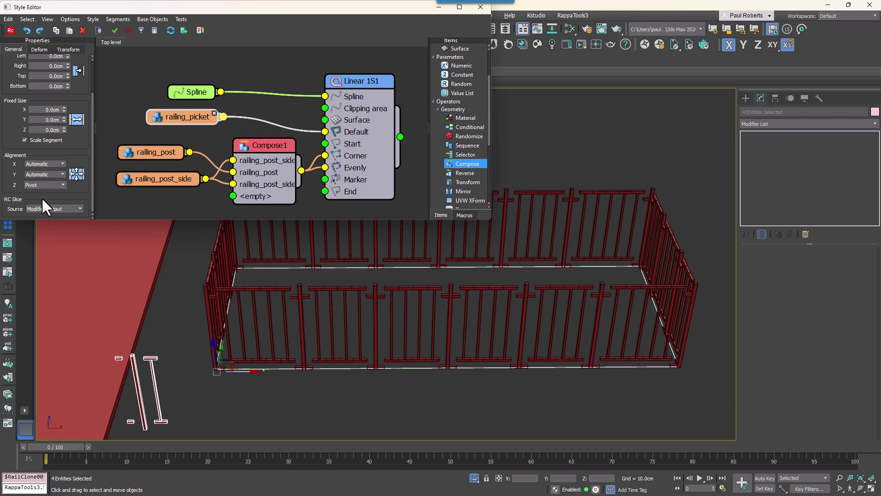
Set the Z alignment of the railing_post_side segment to Pivot.
{"action": "left_click", "coordinate": [171, 179]}
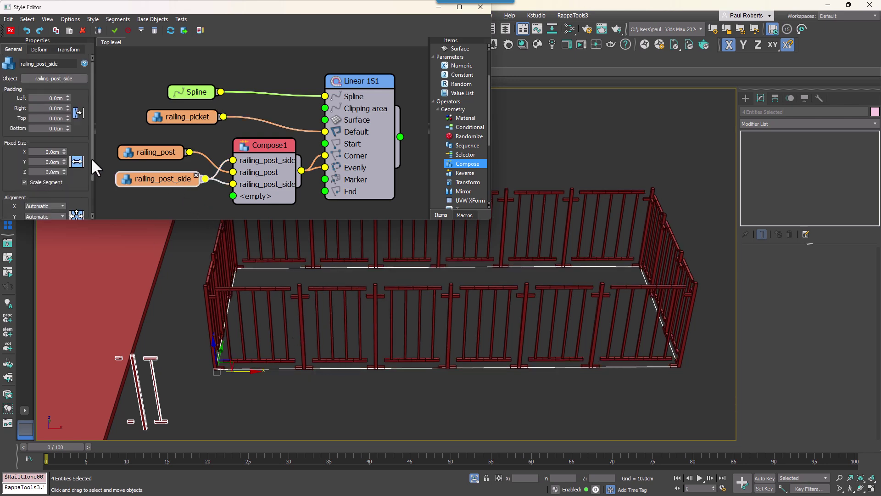
{"action": "scroll", "coordinate": [91, 158], "scroll_direction": "down", "scroll_amount": 3}
{"action": "left_click", "coordinate": [54, 184]}
{"action": "left_click", "coordinate": [53, 198]}
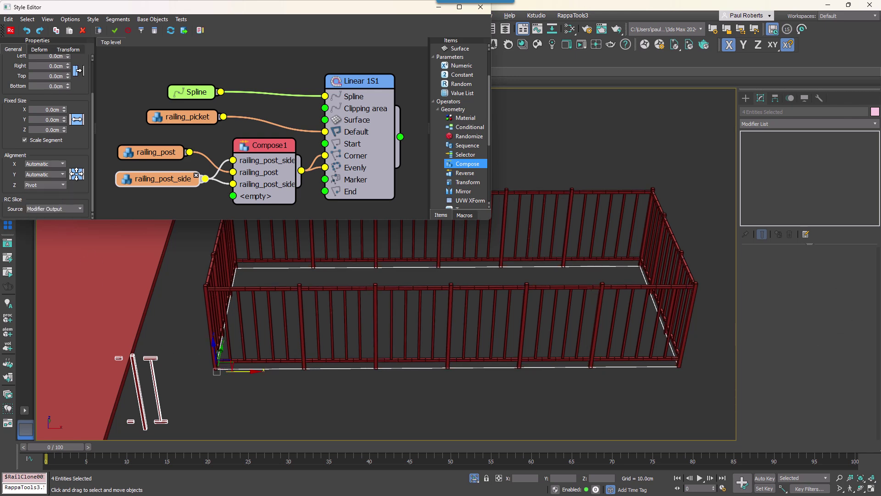
Add an Edit Spline modifier to the balcony rectangle and give its back segment material ID 2.
{"action": "middle_click_drag", "start_coordinate": [276, 262], "coordinate": [286, 305]}
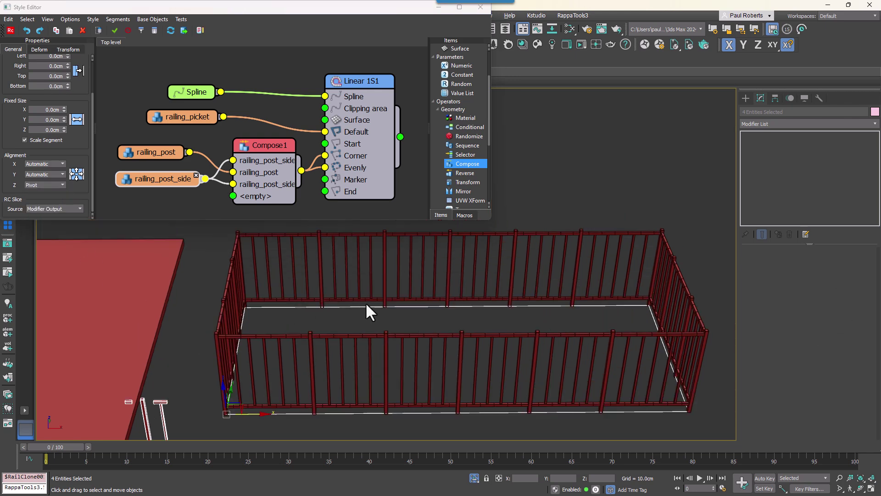
{"action": "left_click", "coordinate": [813, 124]}
{"action": "type", "text": "ed"}
{"action": "left_click", "coordinate": [776, 176]}
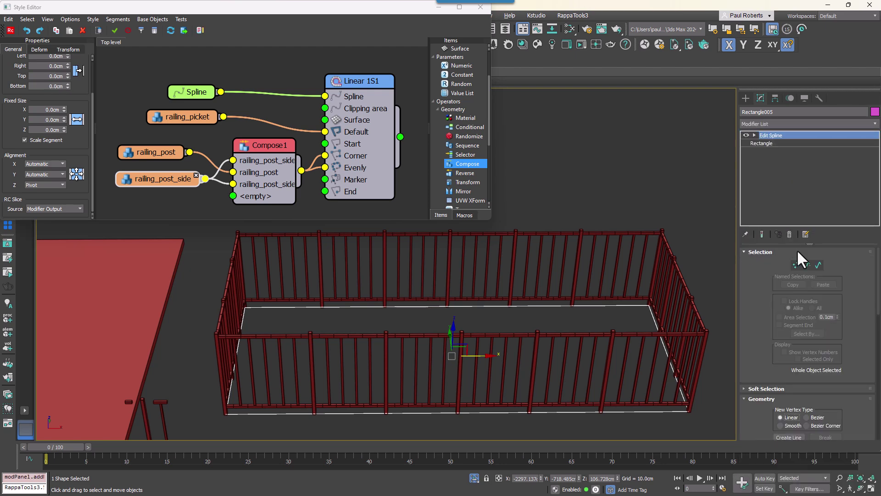
{"action": "left_click", "coordinate": [806, 265]}
{"action": "left_click", "coordinate": [594, 303]}
{"action": "scroll", "coordinate": [762, 268], "scroll_direction": "down", "scroll_amount": 3}
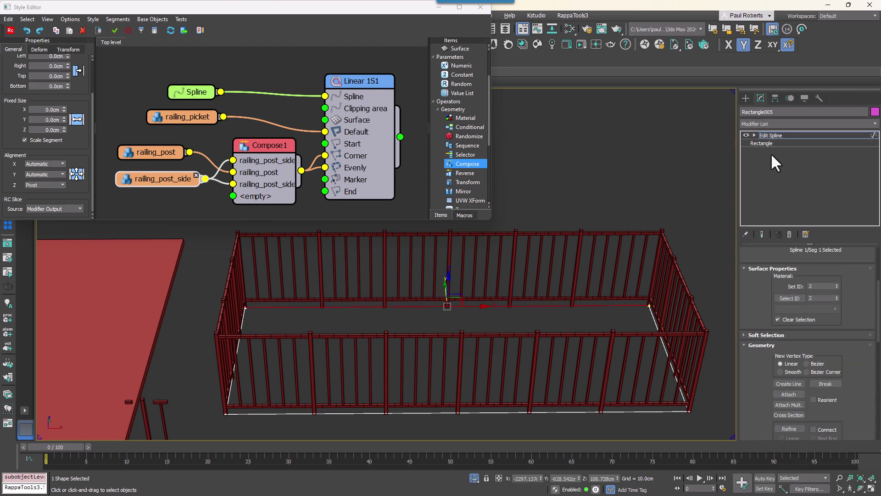
{"action": "left_click", "coordinate": [771, 136]}
Enable the Linear 1S generator's Material ID limit, try the value 2, and set the limit to Equal 1.
{"action": "left_click", "coordinate": [360, 86]}
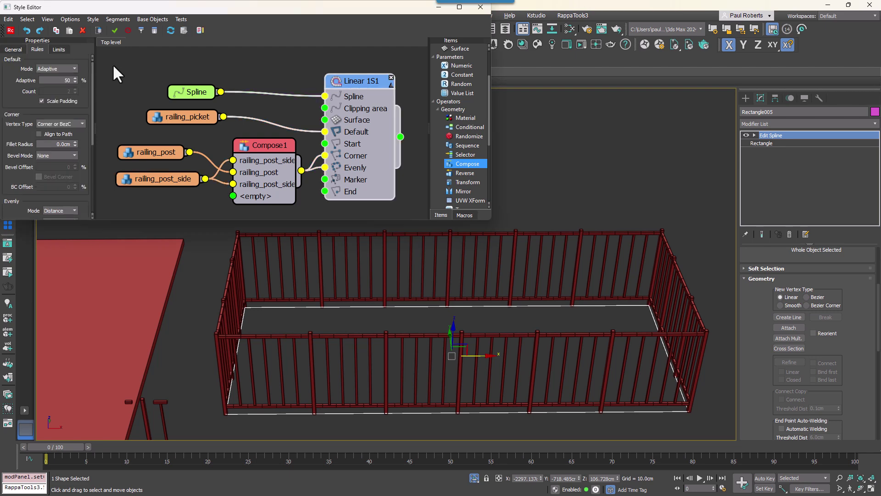
{"action": "left_click", "coordinate": [56, 50]}
{"action": "left_click", "coordinate": [19, 65]}
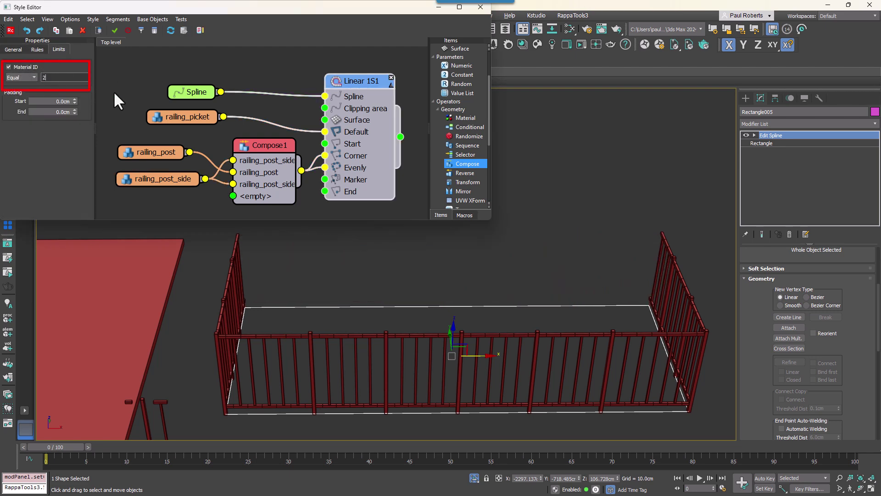
{"action": "key", "text": "Tab"}
{"action": "double_click", "coordinate": [60, 78]}
{"action": "type", "text": "1"}
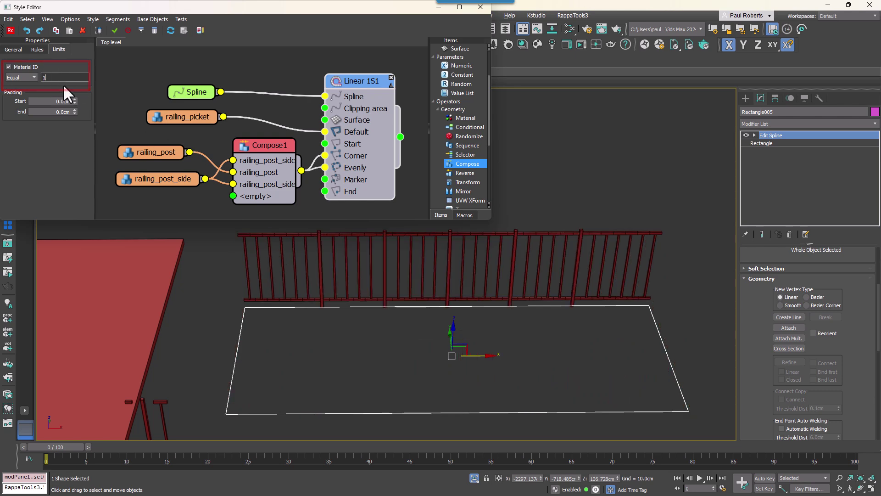
{"action": "key", "text": "Return"}
Move the rectangle's back segment and its right side segment slightly outward, and leave segment editing.
{"action": "key", "text": "2"}
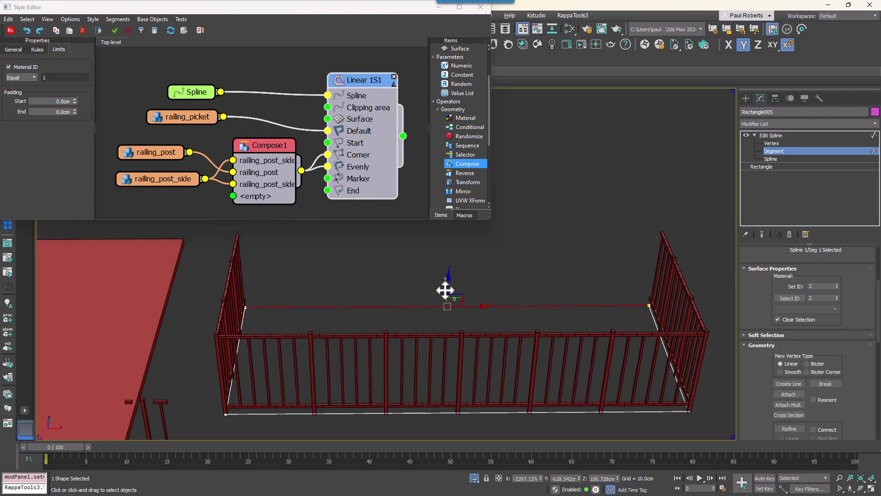
{"action": "left_click_drag", "start_coordinate": [445, 290], "coordinate": [452, 282]}
{"action": "left_click", "coordinate": [666, 348]}
{"action": "left_click_drag", "start_coordinate": [696, 352], "coordinate": [687, 357]}
{"action": "left_click", "coordinate": [799, 136]}
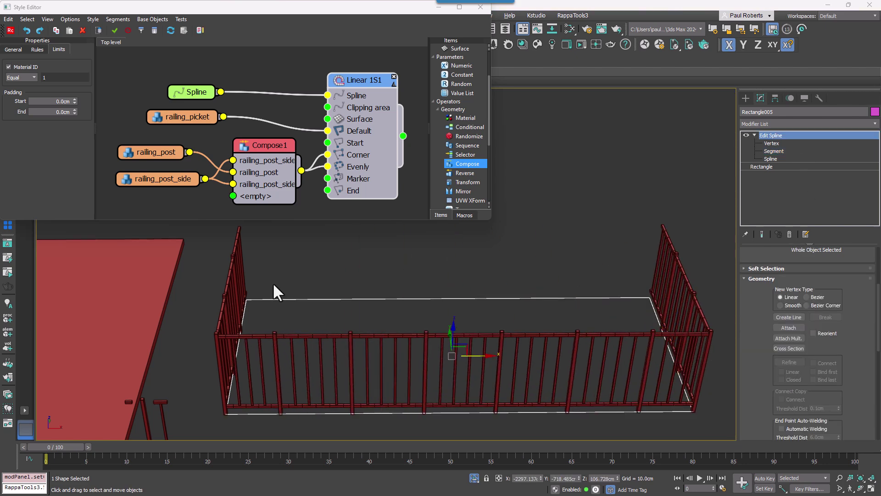
Select the balcony_edging object in the scene, in front of the deck slab.
{"action": "scroll", "coordinate": [274, 296], "scroll_direction": "down", "scroll_amount": 5}
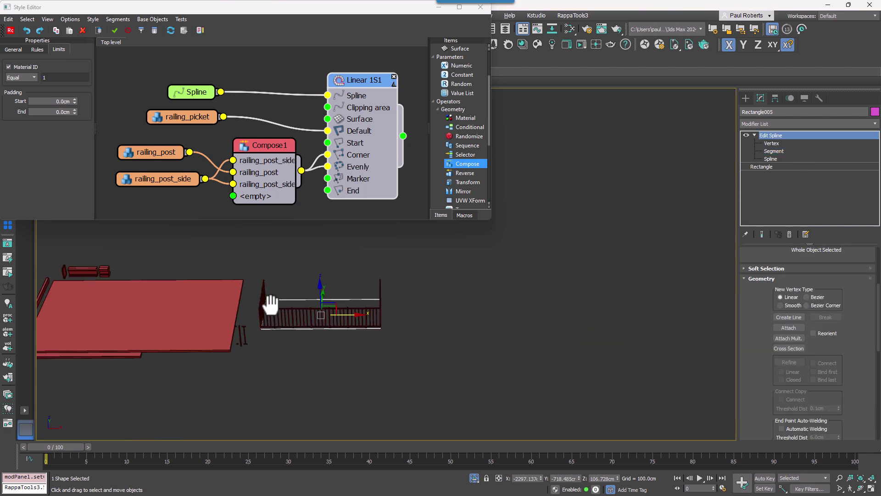
{"action": "left_click", "coordinate": [186, 357]}
{"action": "scroll", "coordinate": [183, 356], "scroll_direction": "up", "scroll_amount": 6}
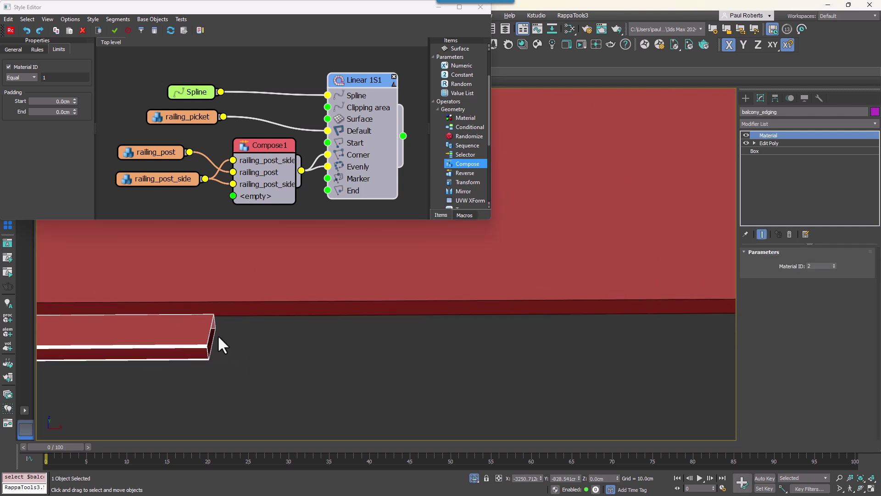
{"action": "middle_click_drag", "start_coordinate": [342, 367], "coordinate": [213, 401]}
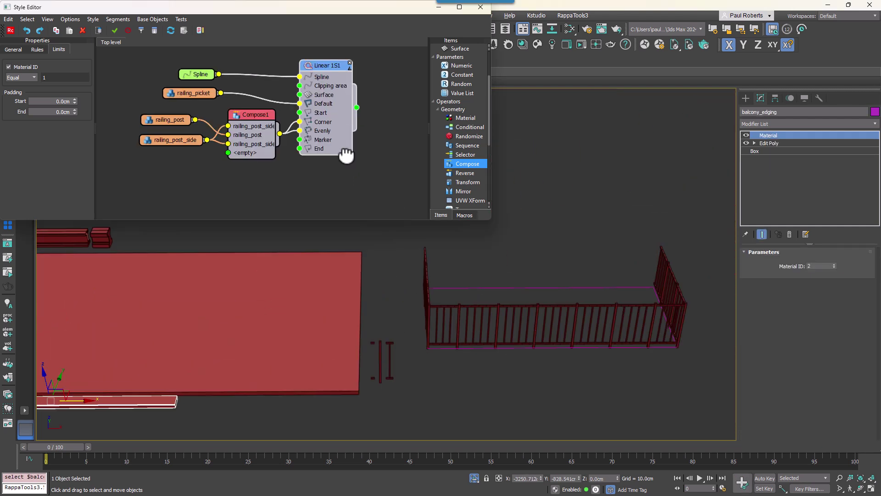
Duplicate the Linear 1S generator below the original, keeping only the connection to its Spline input.
{"action": "middle_click_drag", "start_coordinate": [331, 138], "coordinate": [327, 117]}
{"action": "mouse_move", "coordinate": [326, 117]}
{"action": "left_mouse_down", "text": "shift"}
{"action": "mouse_move", "coordinate": [337, 208]}
{"action": "mouse_move", "coordinate": [301, 173]}
{"action": "mouse_move", "coordinate": [332, 183]}
{"action": "mouse_move", "coordinate": [314, 199]}
{"action": "left_mouse_up", "text": "shift"}
{"action": "key", "text": "Delete"}
{"action": "middle_click_drag", "start_coordinate": [314, 198], "coordinate": [335, 142]}
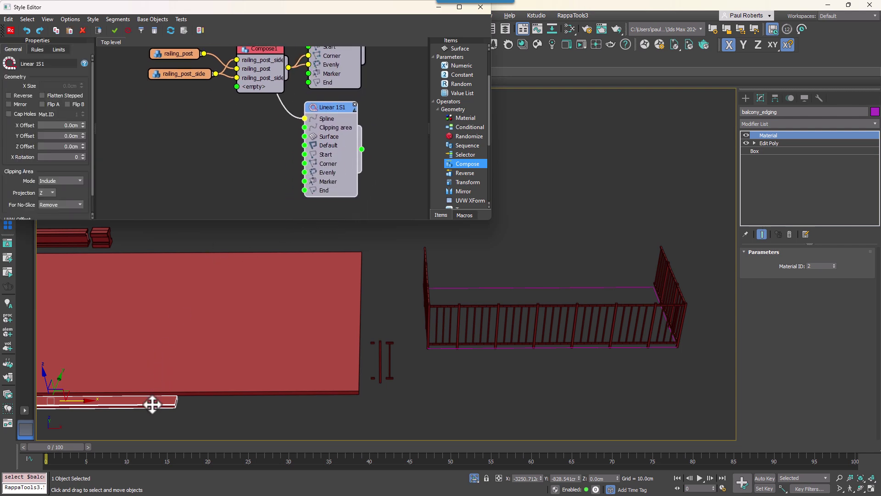
Import the selected balcony_edging object as a segment and wire it to the new generator's Default input.
{"action": "right_click", "coordinate": [173, 203]}
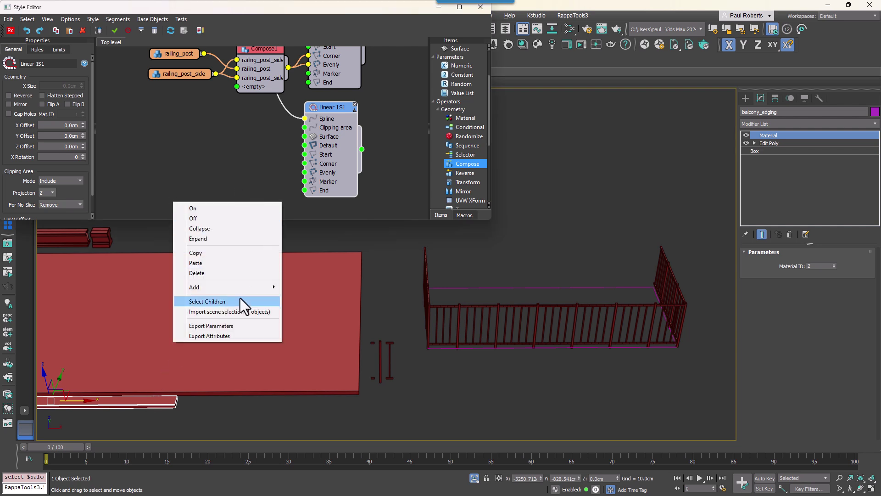
{"action": "left_click", "coordinate": [236, 311]}
{"action": "left_click_drag", "start_coordinate": [222, 202], "coordinate": [305, 147]}
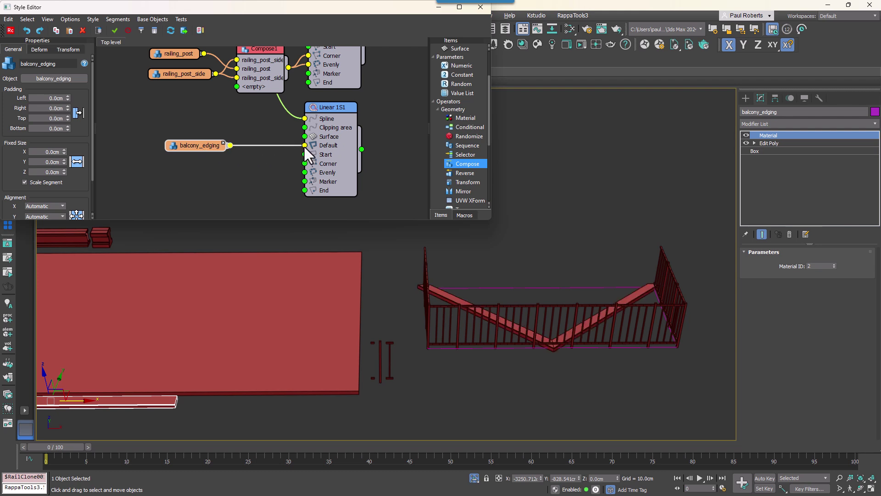
Set the corner Bevel Mode of the edging's Linear 1S generator to Reset.
{"action": "scroll", "coordinate": [557, 348], "scroll_direction": "up", "scroll_amount": 5}
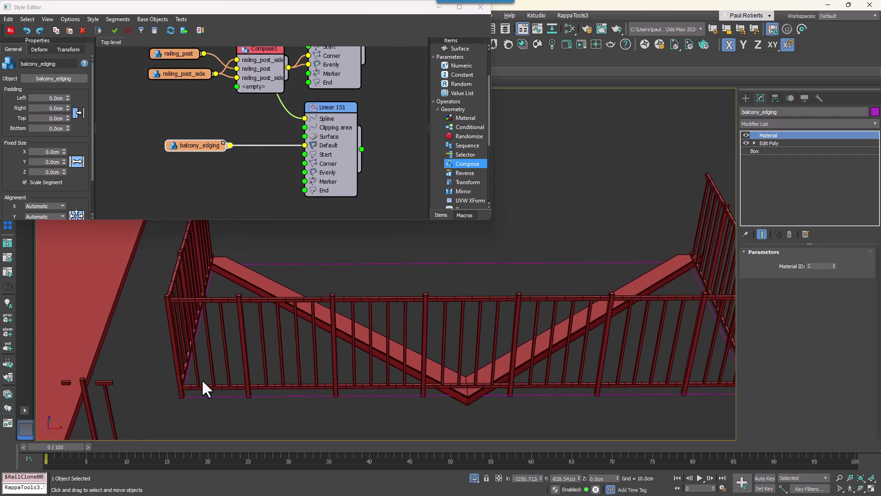
{"action": "left_click", "coordinate": [322, 157]}
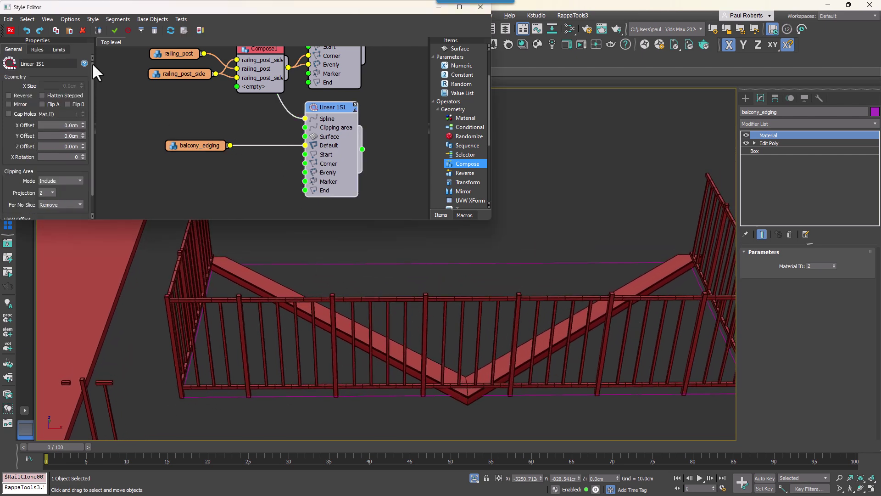
{"action": "left_click", "coordinate": [37, 49]}
{"action": "left_click", "coordinate": [65, 154]}
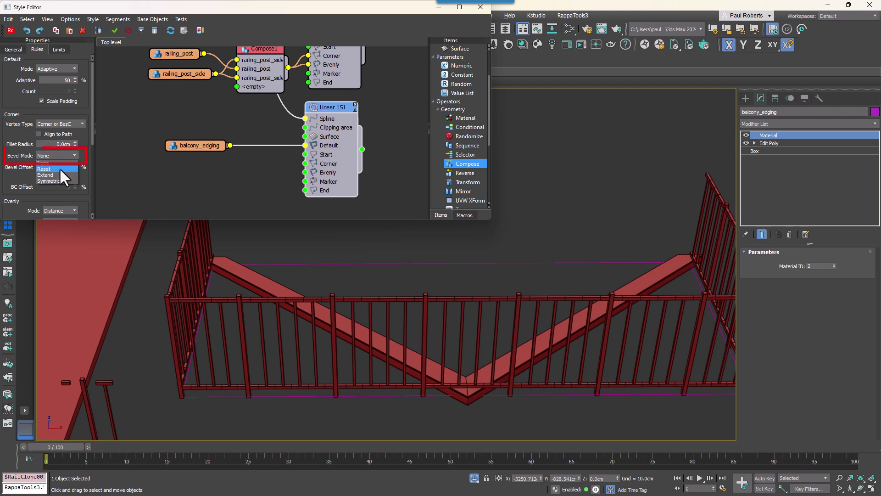
{"action": "left_click", "coordinate": [59, 169]}
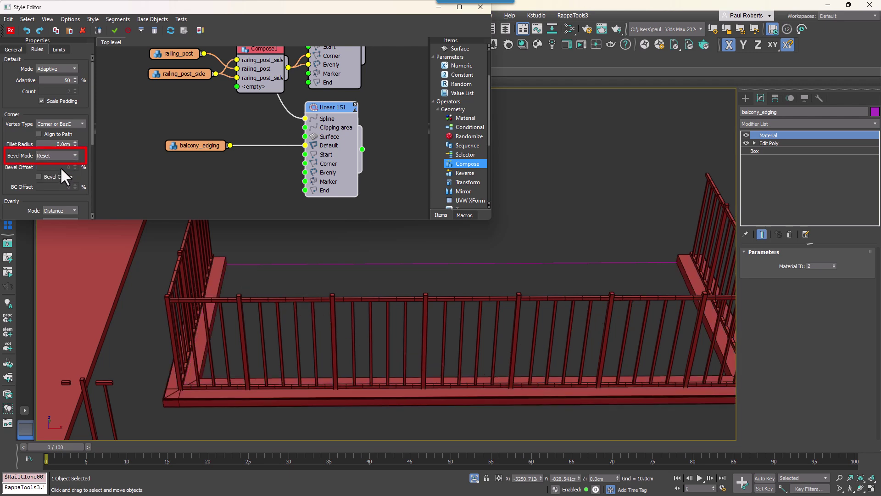
Try Bottom as the Y alignment of the balcony_edging segment, and set it to Top.
{"action": "middle_click_drag", "start_coordinate": [203, 251], "coordinate": [345, 291], "text": "alt"}
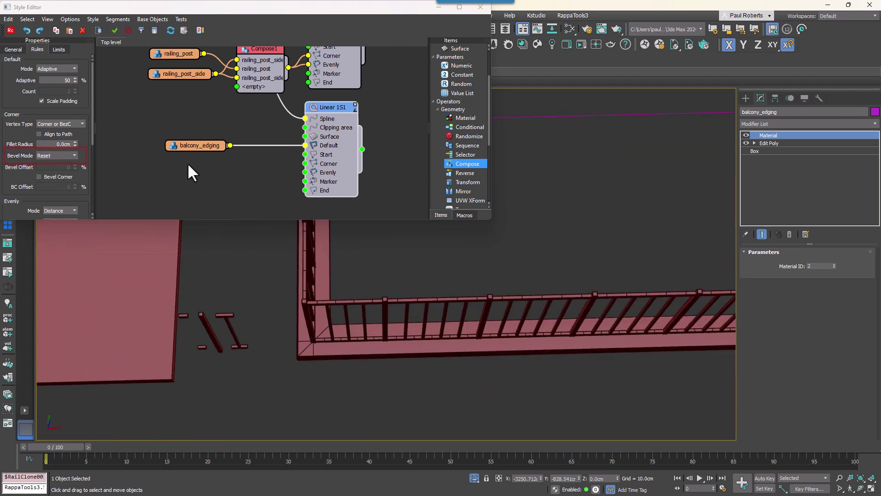
{"action": "left_click", "coordinate": [189, 147]}
{"action": "left_click_drag", "start_coordinate": [92, 134], "coordinate": [91, 169]}
{"action": "left_click", "coordinate": [51, 175]}
{"action": "left_click", "coordinate": [50, 193]}
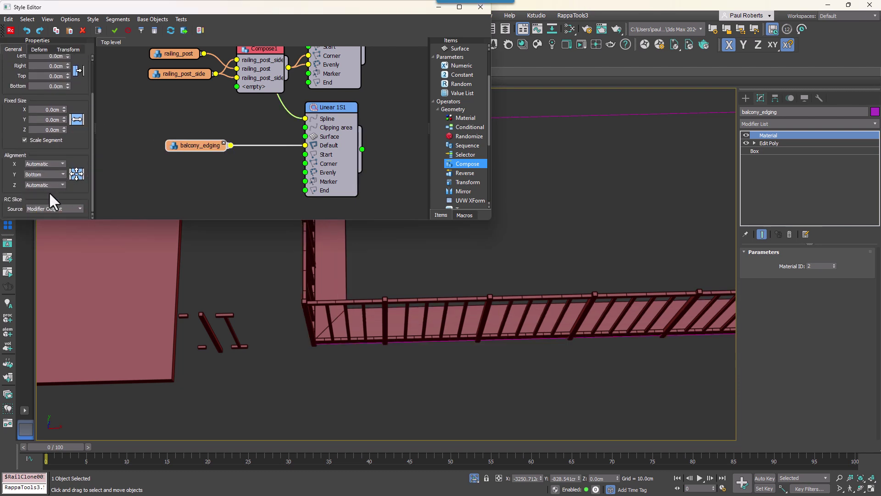
{"action": "left_click", "coordinate": [41, 204]}
Select the balcony_deck object in the scene and add an Array 2S generator below the edging generator.
{"action": "scroll", "coordinate": [360, 350], "scroll_direction": "down", "scroll_amount": 5}
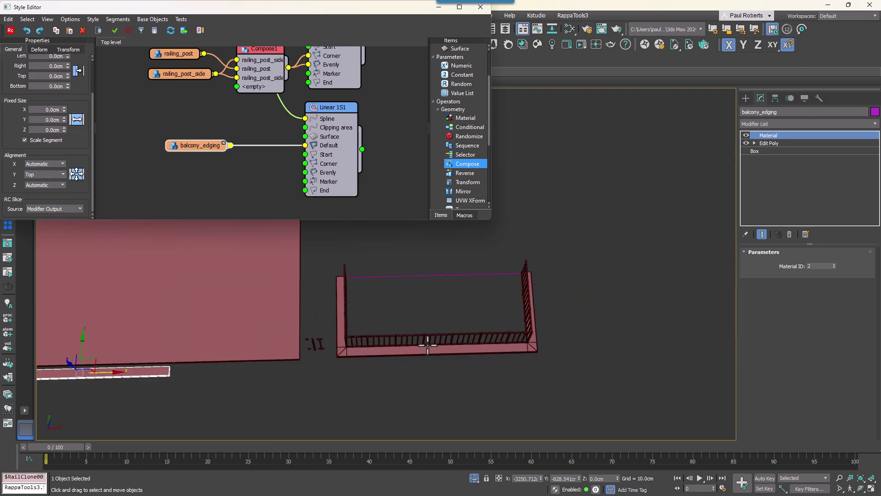
{"action": "middle_click_drag", "start_coordinate": [423, 338], "coordinate": [374, 360]}
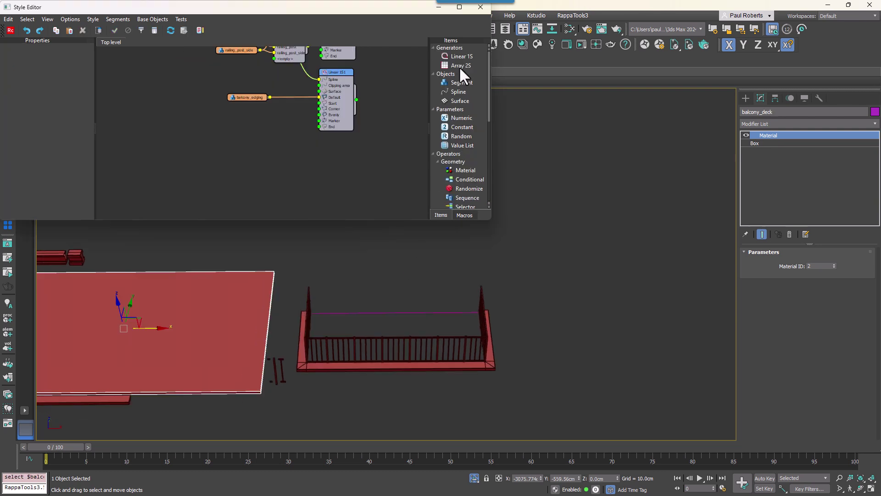
{"action": "left_click_drag", "start_coordinate": [459, 66], "coordinate": [340, 145]}
Move the Spline node beside the Array 2S generator and wire it to the Clipping area input.
{"action": "scroll", "coordinate": [294, 105], "scroll_direction": "down", "scroll_amount": 2}
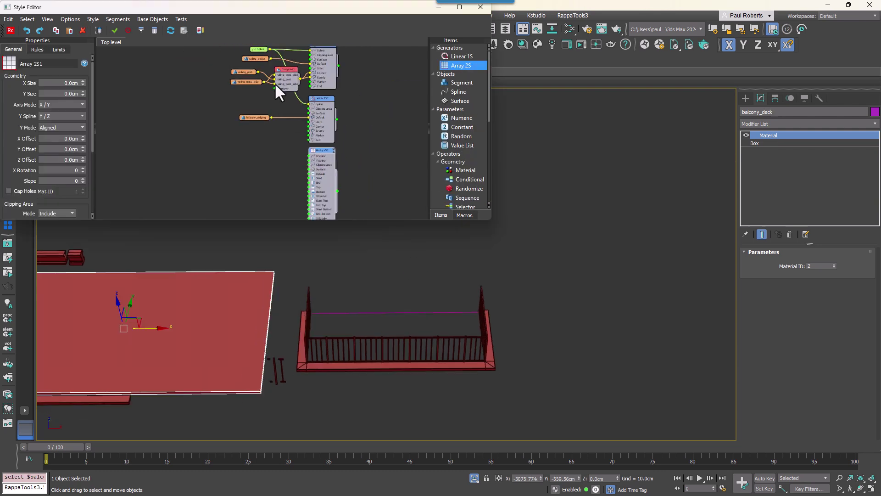
{"action": "left_click_drag", "start_coordinate": [259, 48], "coordinate": [276, 161]}
{"action": "scroll", "coordinate": [257, 138], "scroll_direction": "up", "scroll_amount": 5}
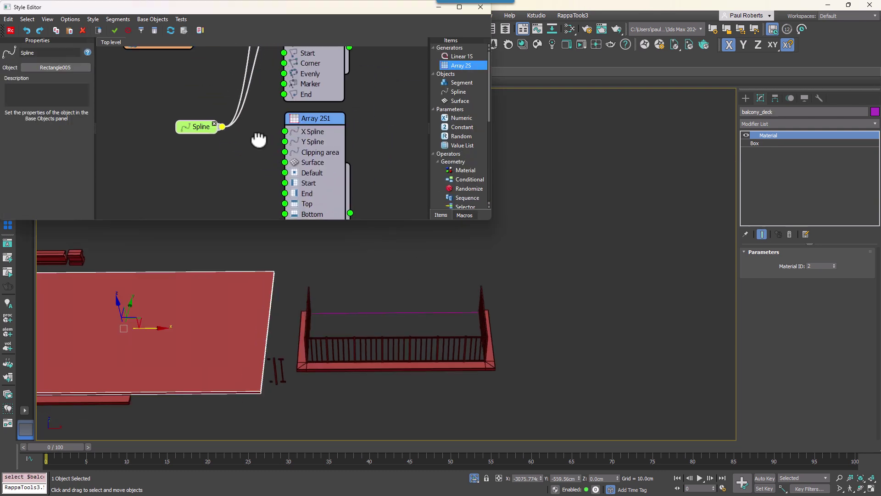
{"action": "left_click_drag", "start_coordinate": [219, 123], "coordinate": [282, 148]}
Turn on Extend X/Y Size to Area in the Array 2S generator's clipping area settings.
{"action": "middle_click_drag", "start_coordinate": [327, 192], "coordinate": [355, 136]}
{"action": "left_click", "coordinate": [353, 140]}
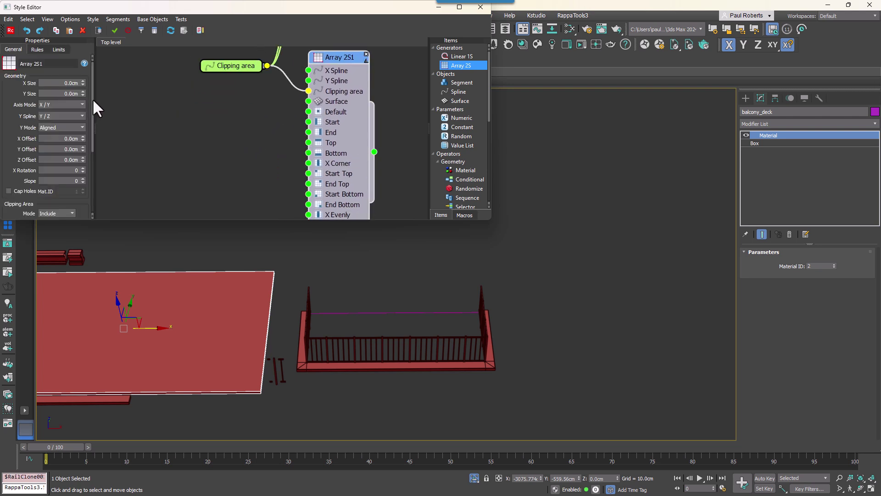
{"action": "scroll", "coordinate": [95, 124], "scroll_direction": "down", "scroll_amount": 4}
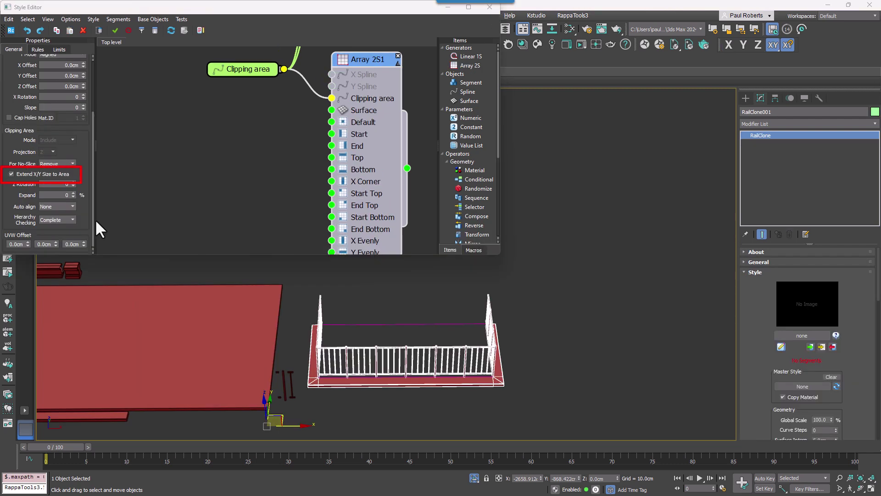
{"action": "left_click", "coordinate": [71, 220]}
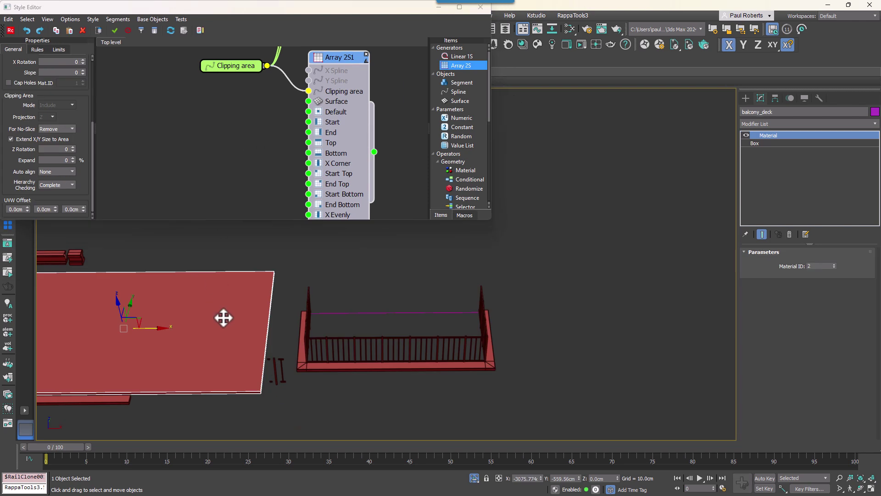
Import the selected balcony_deck object as a segment and wire it to the Array 2S generator's Default input.
{"action": "right_click", "coordinate": [167, 131]}
{"action": "left_click", "coordinate": [190, 238]}
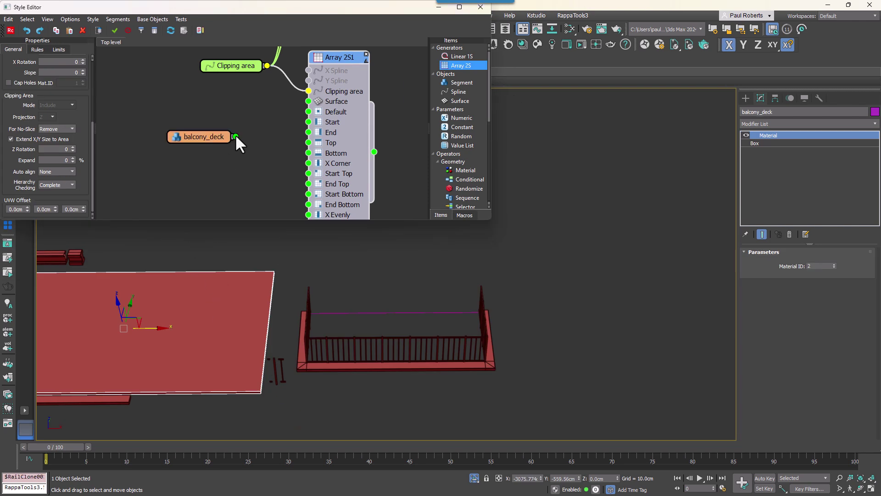
{"action": "left_click_drag", "start_coordinate": [236, 137], "coordinate": [308, 111]}
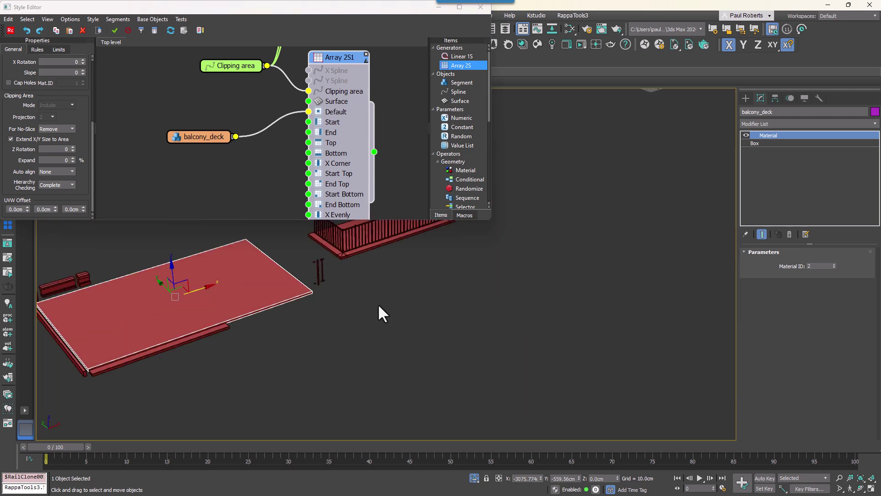
Set the balcony_deck segment's Z alignment to Top.
{"action": "middle_click_drag", "start_coordinate": [378, 304], "coordinate": [372, 343]}
{"action": "scroll", "coordinate": [369, 333], "scroll_direction": "up", "scroll_amount": 9}
{"action": "middle_click_drag", "start_coordinate": [311, 294], "coordinate": [331, 322]}
{"action": "scroll", "coordinate": [330, 322], "scroll_direction": "up", "scroll_amount": 2}
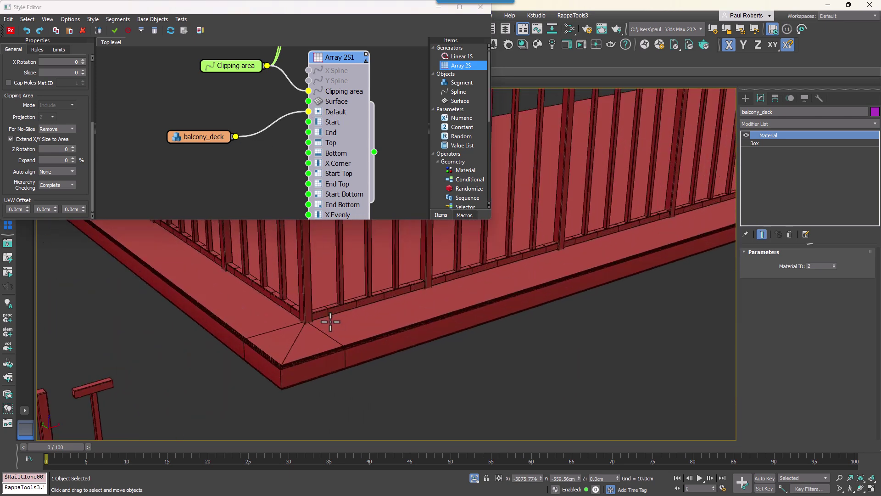
{"action": "scroll", "coordinate": [331, 322], "scroll_direction": "up", "scroll_amount": 2}
{"action": "left_click", "coordinate": [177, 140]}
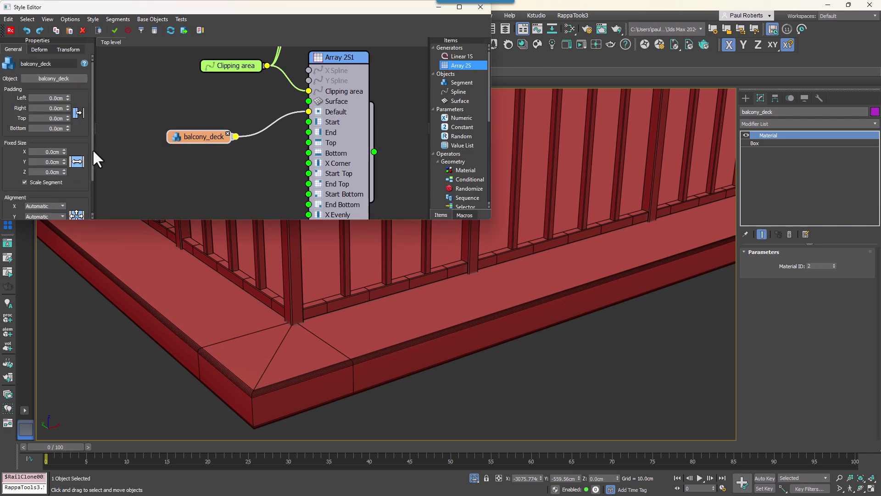
{"action": "left_click_drag", "start_coordinate": [93, 151], "coordinate": [94, 190]}
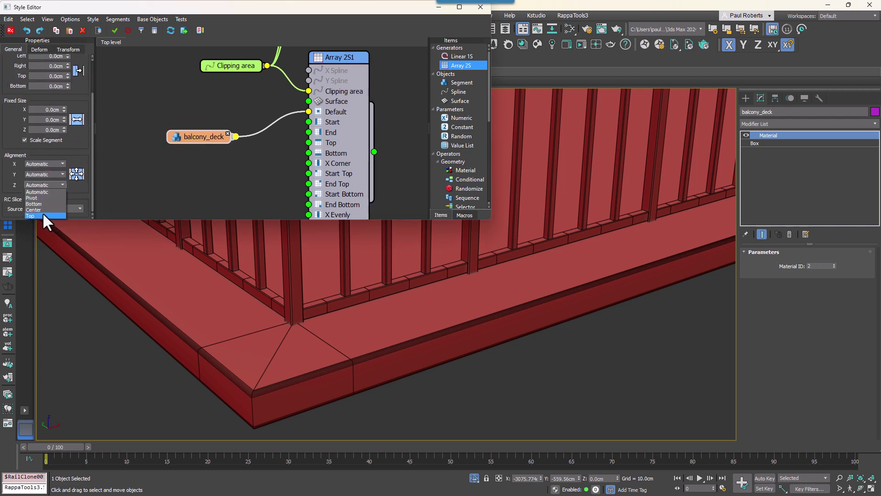
{"action": "left_click", "coordinate": [42, 215]}
Set the balcony_edging segment's Z alignment to Top.
{"action": "middle_click_drag", "start_coordinate": [215, 251], "coordinate": [643, 223]}
{"action": "middle_click_drag", "start_coordinate": [263, 164], "coordinate": [304, 288]}
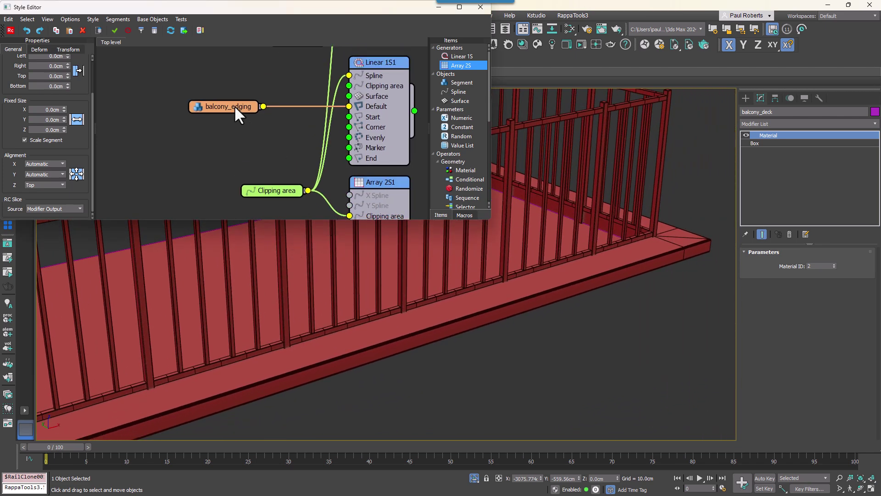
{"action": "left_click", "coordinate": [235, 108]}
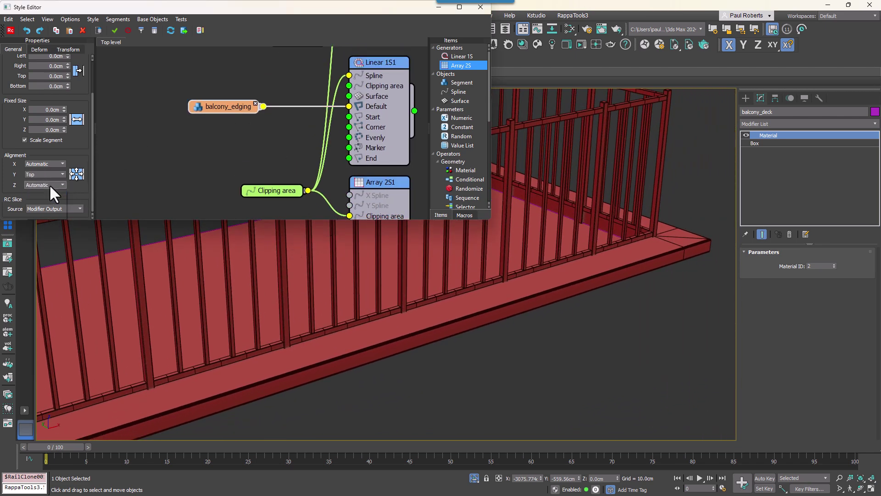
{"action": "left_click", "coordinate": [45, 215]}
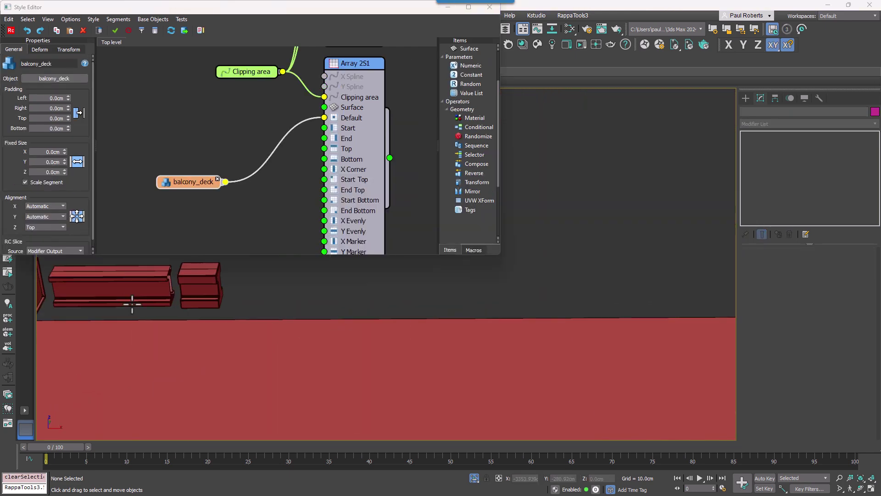
Select the balcony_steel_start, balcony_steel_default and balcony_steel_corner objects together in the scene.
{"action": "scroll", "coordinate": [303, 328], "scroll_direction": "up", "scroll_amount": 5}
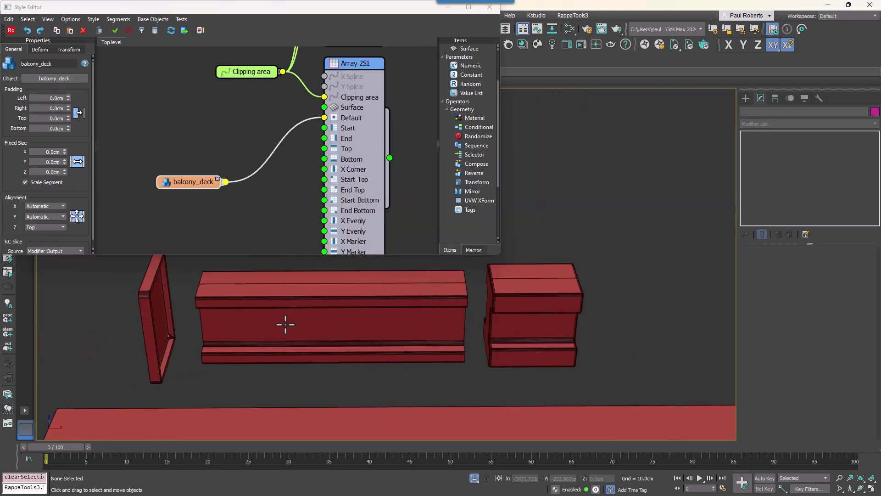
{"action": "left_click", "coordinate": [169, 325]}
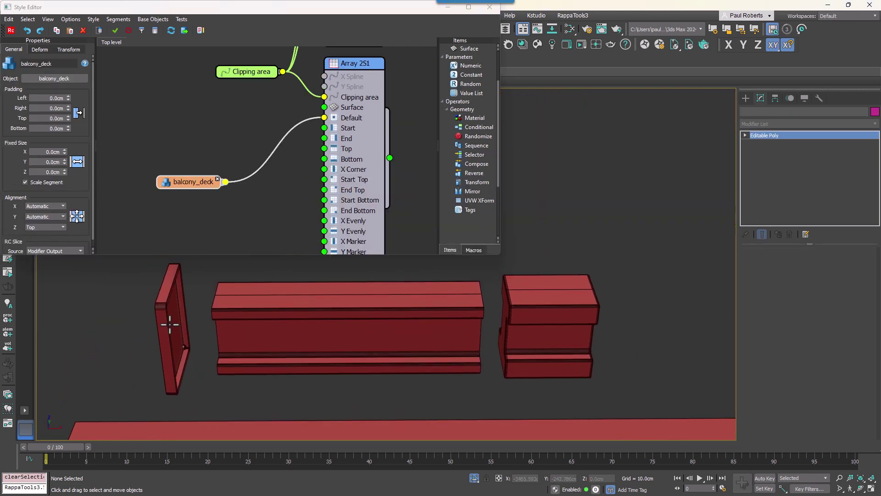
{"action": "left_click", "coordinate": [282, 337]}
{"action": "left_click", "coordinate": [531, 337]}
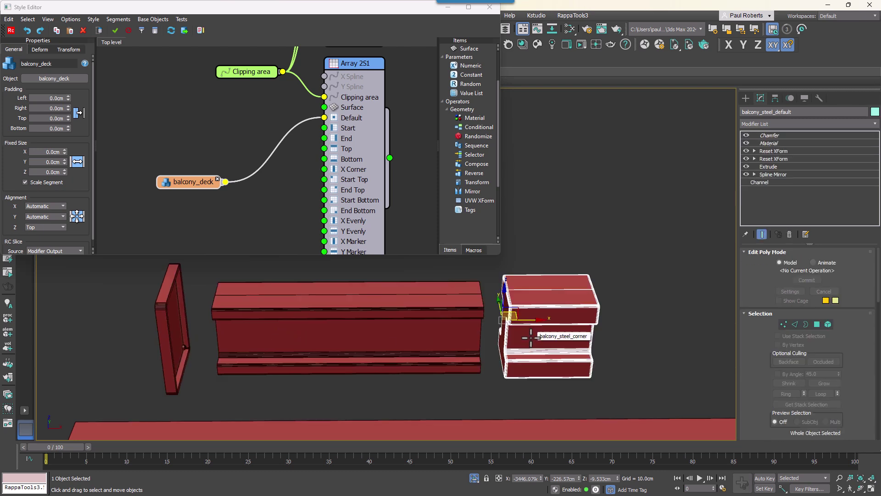
{"action": "left_click", "coordinate": [161, 342]}
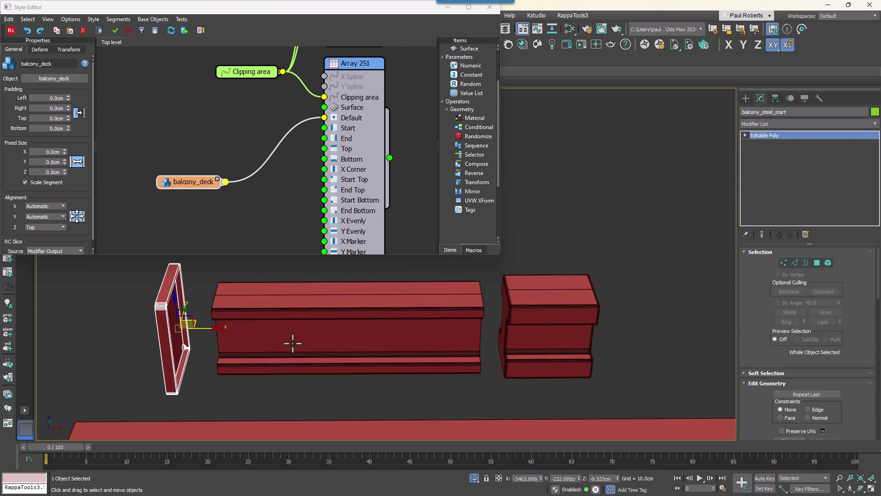
{"action": "left_click", "coordinate": [298, 327], "text": "ctrl"}
{"action": "left_click", "coordinate": [505, 328], "text": "ctrl"}
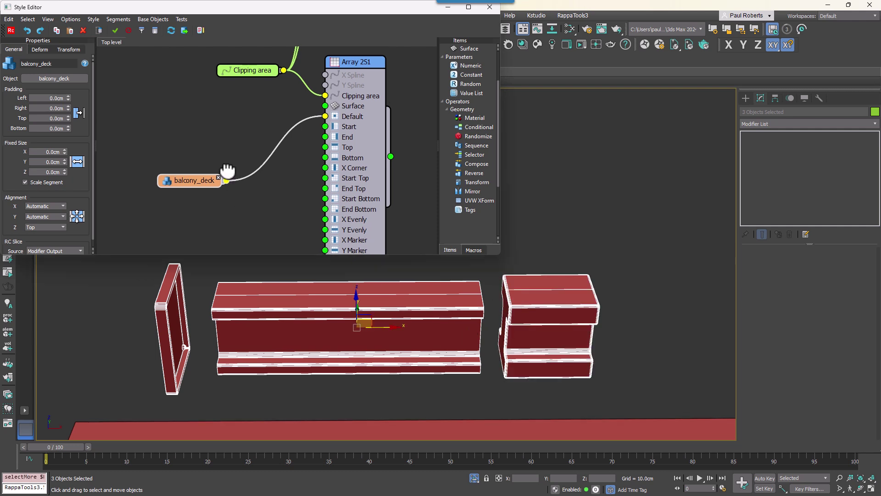
Import the three selected balcony_steel objects as segments below the balcony_deck segment.
{"action": "scroll", "coordinate": [244, 202], "scroll_direction": "down", "scroll_amount": 3}
{"action": "middle_click_drag", "start_coordinate": [255, 221], "coordinate": [233, 134]}
{"action": "right_click", "coordinate": [202, 143]}
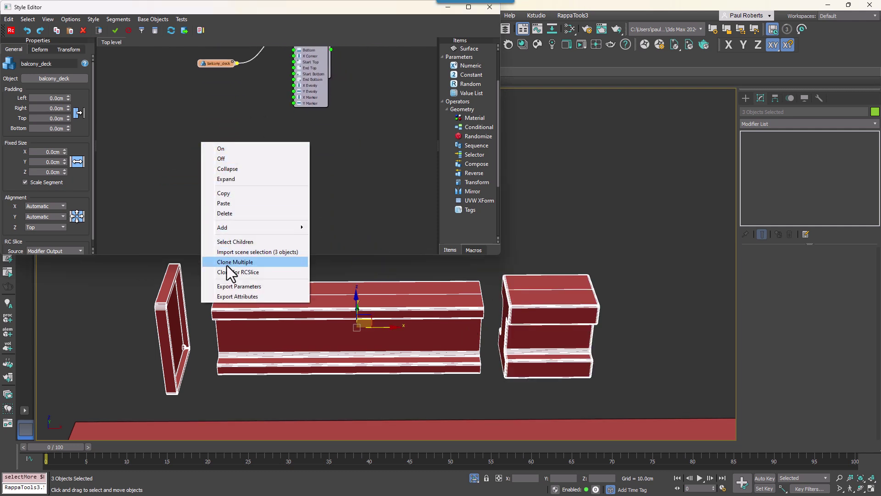
{"action": "left_click", "coordinate": [235, 252]}
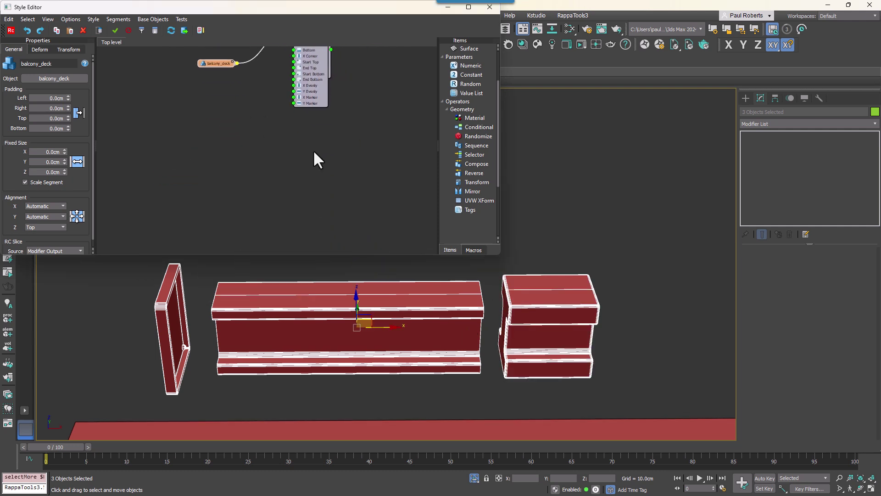
Duplicate the edging's Linear 1S generator below the Array 2S generator, keeping only its Spline input connected.
{"action": "middle_click_drag", "start_coordinate": [317, 136], "coordinate": [303, 252]}
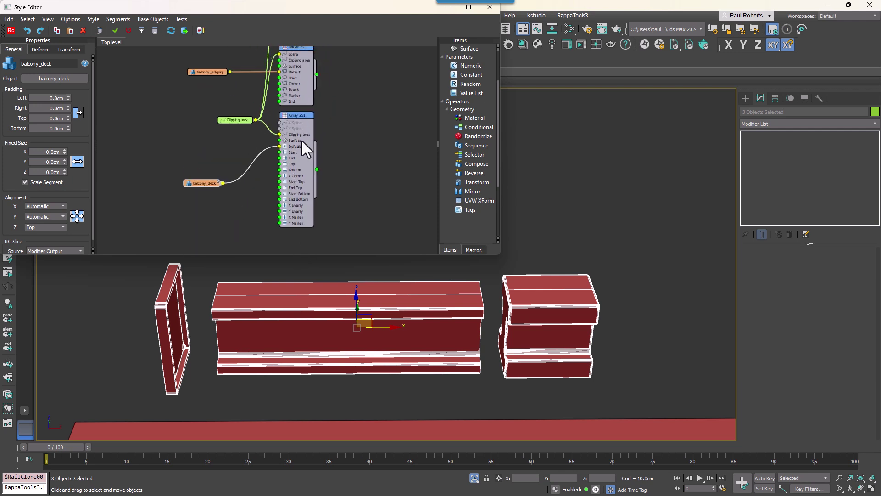
{"action": "left_click_drag", "start_coordinate": [304, 93], "coordinate": [326, 262], "text": "shift"}
{"action": "middle_click_drag", "start_coordinate": [336, 207], "coordinate": [344, 102]}
{"action": "left_click_drag", "start_coordinate": [326, 134], "coordinate": [326, 177]}
{"action": "left_click_drag", "start_coordinate": [279, 196], "coordinate": [288, 175]}
{"action": "left_click", "coordinate": [292, 162]}
{"action": "key", "text": "Delete"}
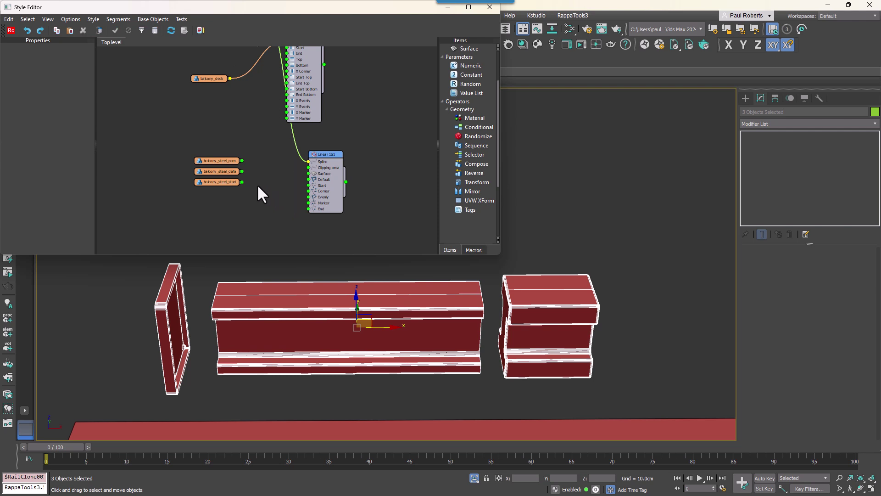
Wire the balcony_steel_corner segment to the new Linear 1S generator's Corner input.
{"action": "scroll", "coordinate": [258, 186], "scroll_direction": "up", "scroll_amount": 2}
{"action": "scroll", "coordinate": [561, 299], "scroll_direction": "down", "scroll_amount": 6}
{"action": "middle_click_drag", "start_coordinate": [558, 310], "coordinate": [230, 338]}
{"action": "scroll", "coordinate": [446, 399], "scroll_direction": "up", "scroll_amount": 3}
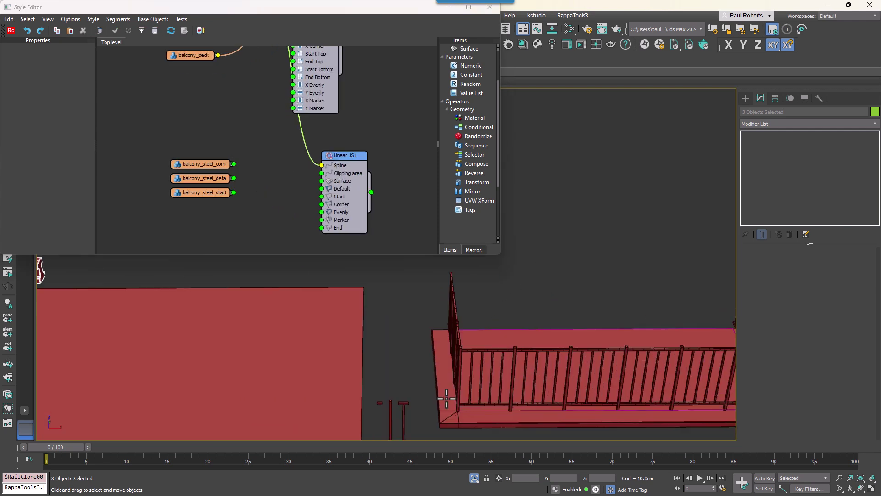
{"action": "scroll", "coordinate": [446, 398], "scroll_direction": "up", "scroll_amount": 2}
{"action": "middle_click_drag", "start_coordinate": [447, 398], "coordinate": [379, 368]}
{"action": "left_click_drag", "start_coordinate": [234, 164], "coordinate": [338, 206]}
Turn on Bevel Corner in the new Linear 1S generator's rules.
{"action": "left_click", "coordinate": [338, 206]}
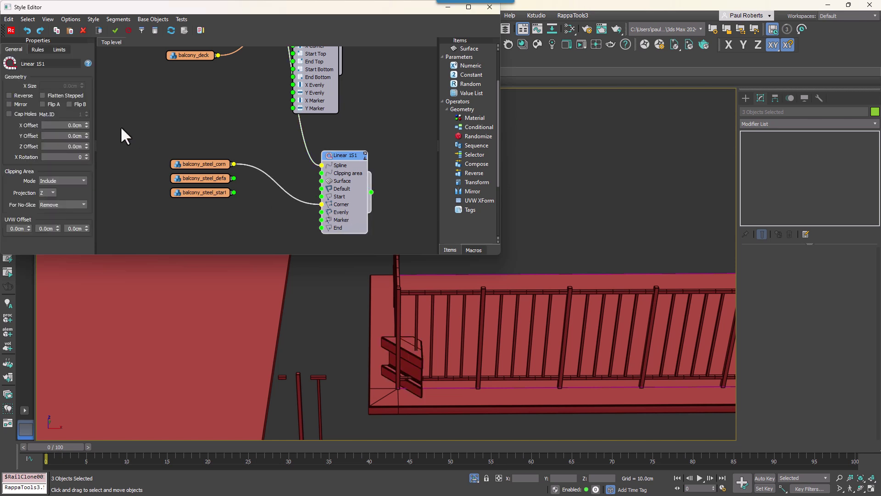
{"action": "left_click", "coordinate": [38, 51]}
{"action": "left_click", "coordinate": [39, 176]}
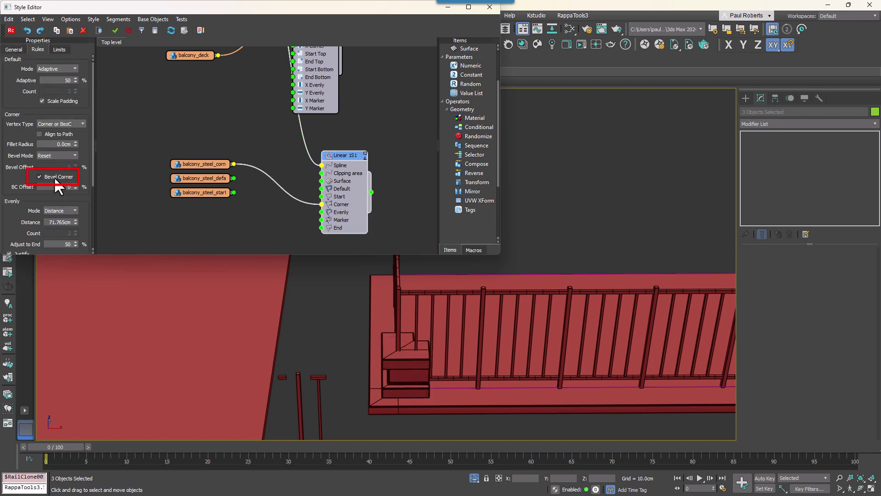
Wire balcony_steel_default to the generator's Default input and balcony_steel_start to both its Start and End inputs.
{"action": "left_click_drag", "start_coordinate": [323, 202], "coordinate": [322, 188]}
{"action": "left_click", "coordinate": [351, 203]}
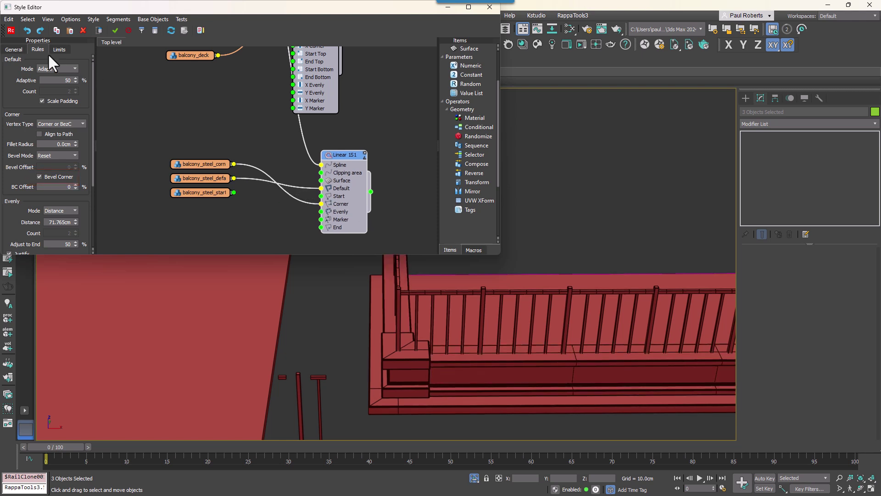
{"action": "left_click_drag", "start_coordinate": [233, 192], "coordinate": [321, 196]}
{"action": "left_click_drag", "start_coordinate": [234, 192], "coordinate": [321, 227]}
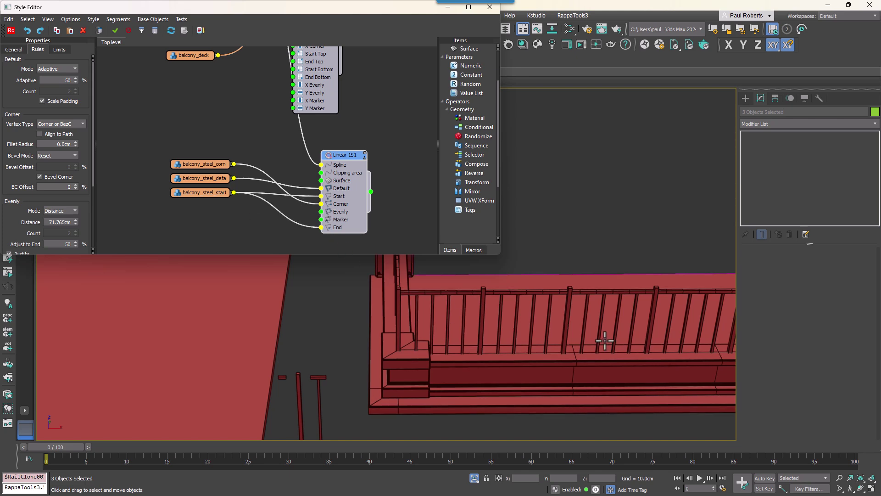
Insert a Mirror operator on the X axis between the balcony_steel_start segment and the generator's End input.
{"action": "middle_click_drag", "start_coordinate": [604, 341], "coordinate": [601, 394]}
{"action": "scroll", "coordinate": [477, 335], "scroll_direction": "up", "scroll_amount": 4}
{"action": "middle_click_drag", "start_coordinate": [477, 335], "coordinate": [570, 285]}
{"action": "scroll", "coordinate": [477, 202], "scroll_direction": "down", "scroll_amount": 1}
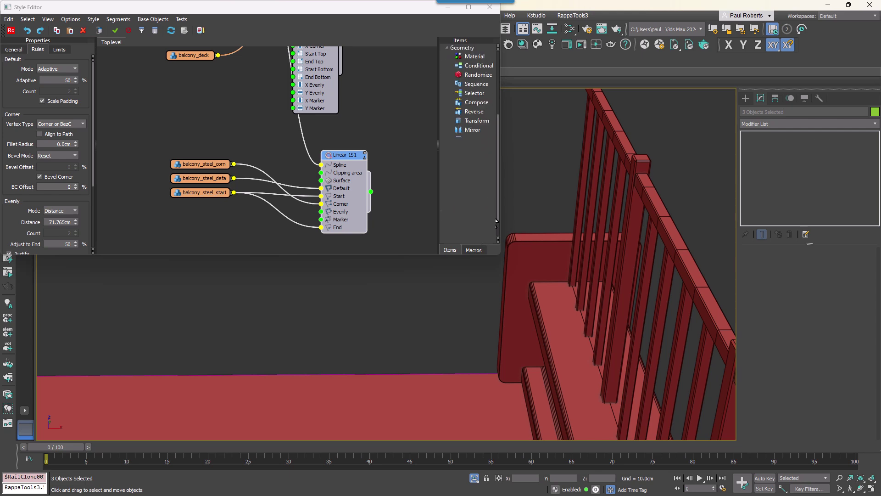
{"action": "left_click_drag", "start_coordinate": [479, 183], "coordinate": [285, 216]}
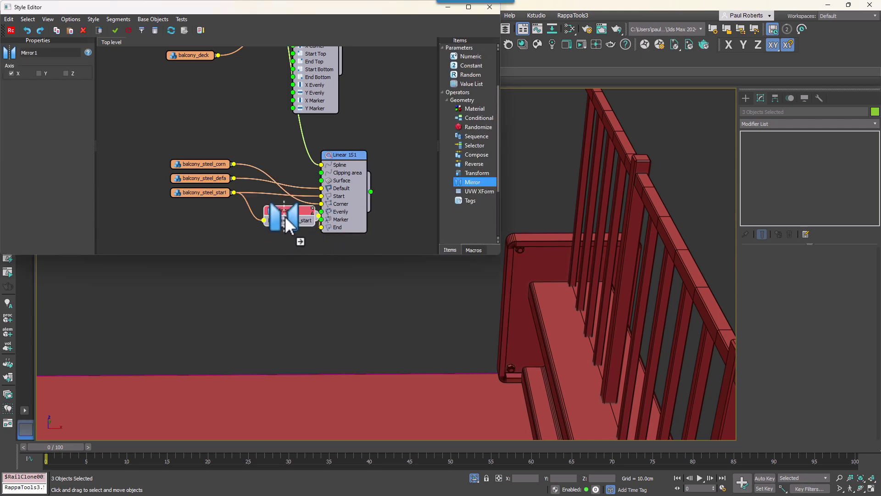
Set the balcony_steel_start segment's right padding to -3.277 cm.
{"action": "left_click_drag", "start_coordinate": [204, 192], "coordinate": [195, 193]}
{"action": "middle_click_drag", "start_coordinate": [319, 296], "coordinate": [354, 431]}
{"action": "scroll", "coordinate": [386, 370], "scroll_direction": "up", "scroll_amount": 5}
{"action": "middle_click_drag", "start_coordinate": [385, 370], "coordinate": [441, 399]}
{"action": "left_click_drag", "start_coordinate": [184, 194], "coordinate": [181, 192]}
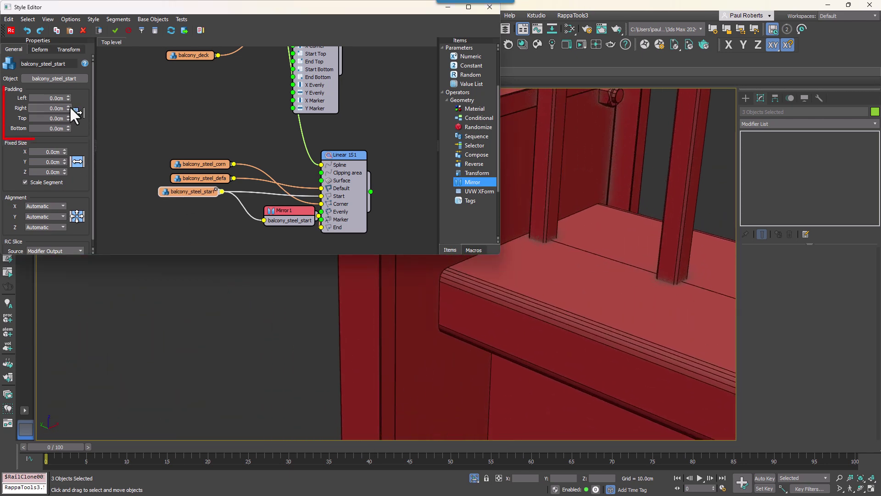
{"action": "left_click_drag", "start_coordinate": [75, 153], "coordinate": [73, 157]}
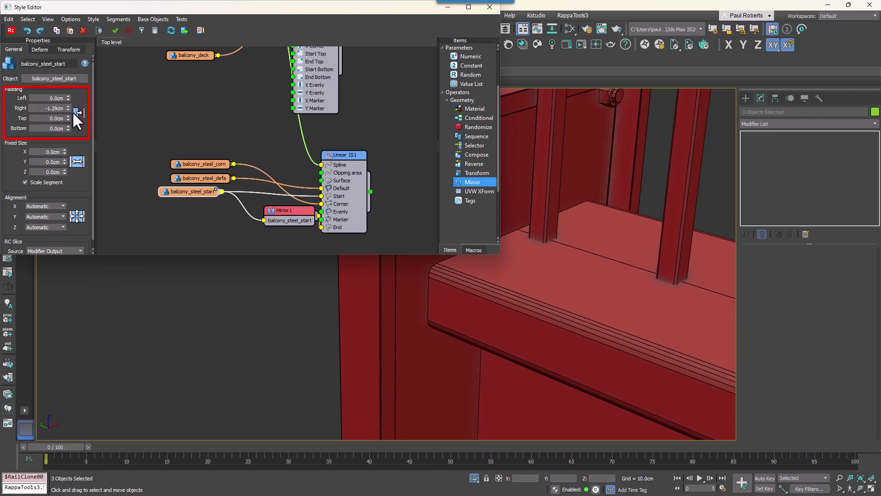
{"action": "left_click_drag", "start_coordinate": [69, 109], "coordinate": [89, 180]}
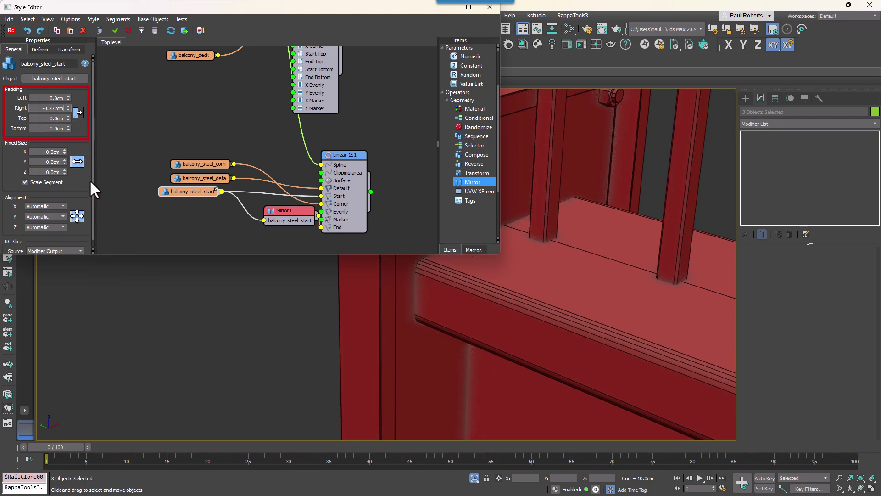
Insert a Transform operator between the Mirror and the End input, overriding its padding with -3.19 cm on the left.
{"action": "scroll", "coordinate": [530, 223], "scroll_direction": "down", "scroll_amount": 6}
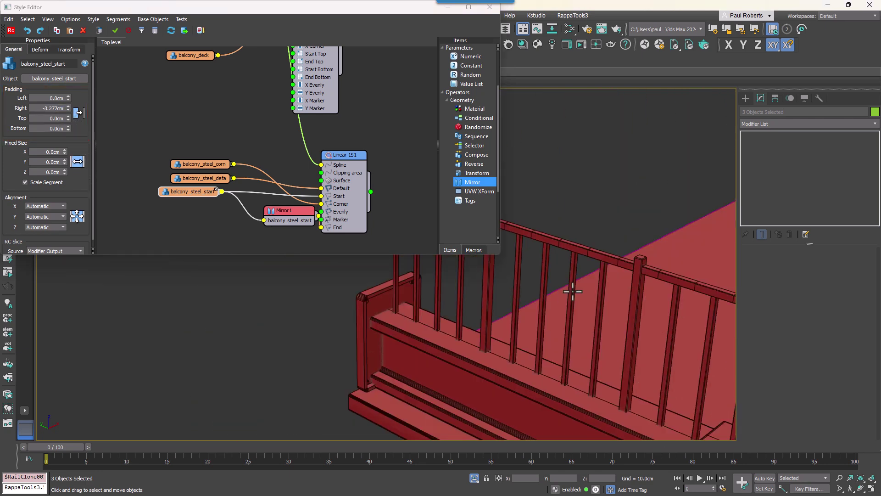
{"action": "scroll", "coordinate": [372, 331], "scroll_direction": "up", "scroll_amount": 6}
{"action": "scroll", "coordinate": [395, 328], "scroll_direction": "up", "scroll_amount": 5}
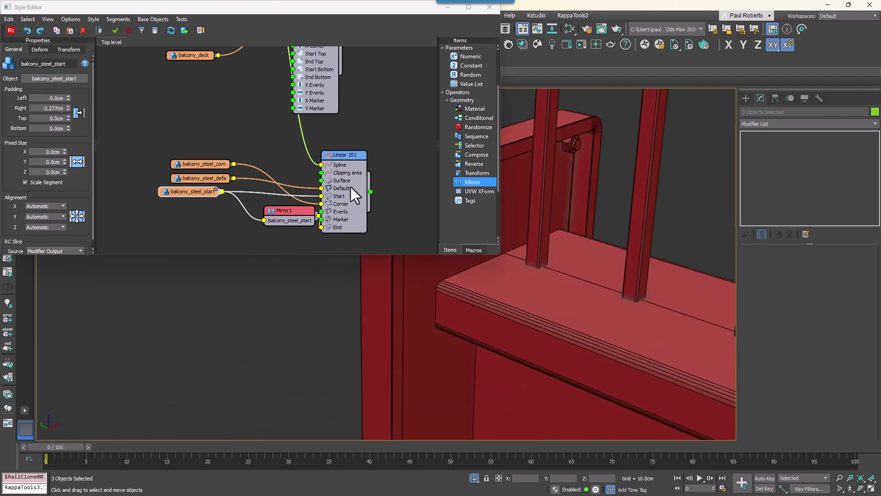
{"action": "left_click_drag", "start_coordinate": [356, 193], "coordinate": [420, 180]}
{"action": "left_click_drag", "start_coordinate": [472, 173], "coordinate": [349, 215]}
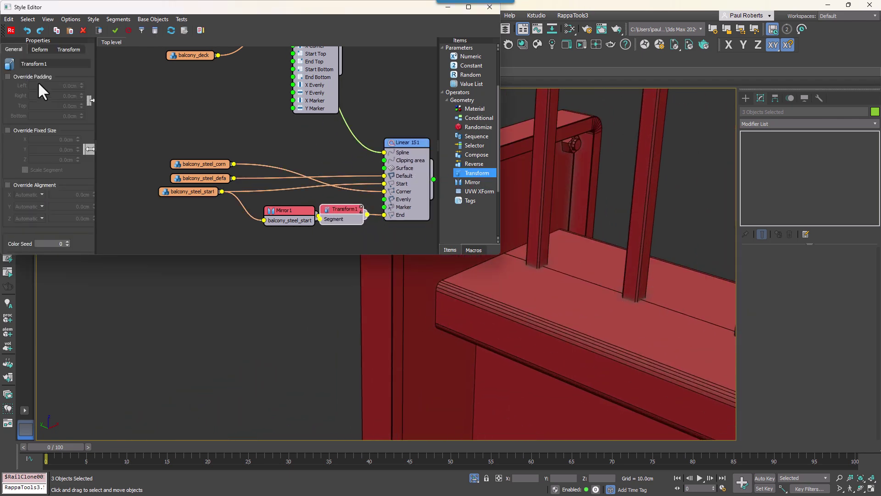
{"action": "left_click", "coordinate": [8, 77]}
{"action": "left_click_drag", "start_coordinate": [81, 86], "coordinate": [93, 217]}
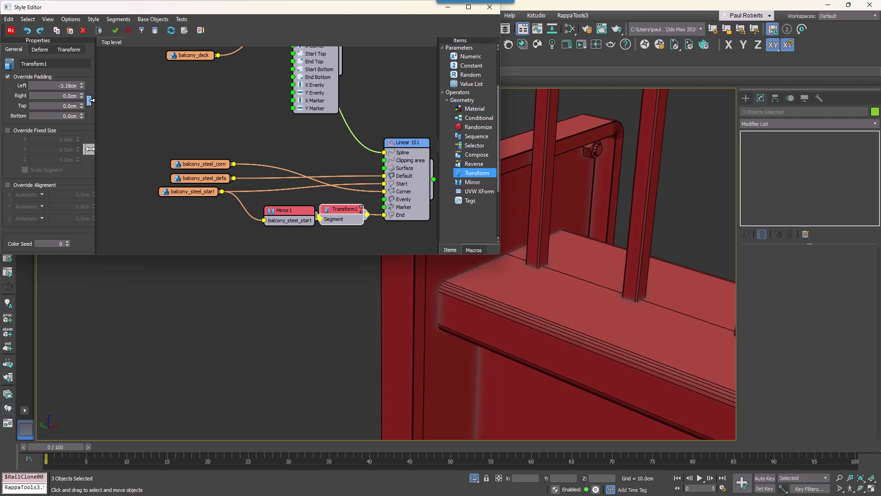
Set the balcony_steel_corner segment's Z alignment to Center.
{"action": "scroll", "coordinate": [606, 316], "scroll_direction": "down", "scroll_amount": 8}
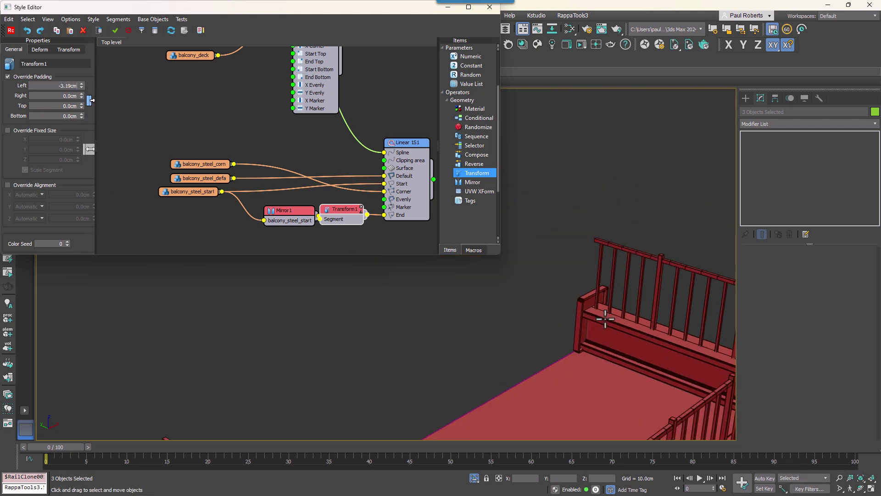
{"action": "middle_click_drag", "start_coordinate": [606, 321], "coordinate": [600, 297]}
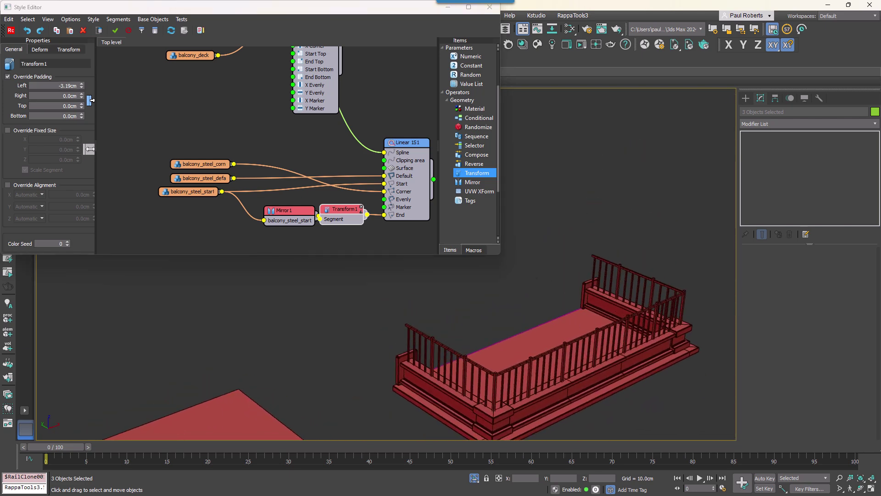
{"action": "middle_click_drag", "start_coordinate": [549, 354], "coordinate": [479, 293]}
{"action": "left_click_drag", "start_coordinate": [208, 162], "coordinate": [181, 158]}
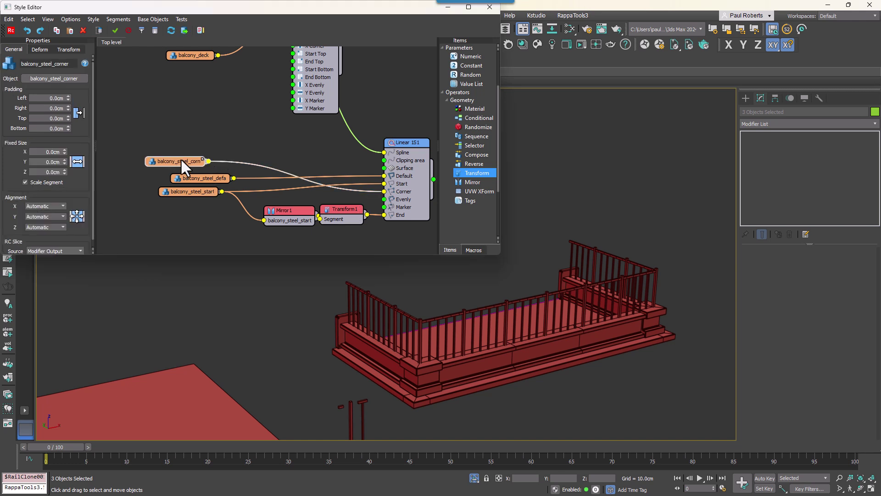
{"action": "left_click", "coordinate": [50, 226]}
{"action": "left_click", "coordinate": [36, 245]}
Set the Z alignment of the balcony_steel_default and balcony_steel_start segments to Center.
{"action": "left_click", "coordinate": [202, 178]}
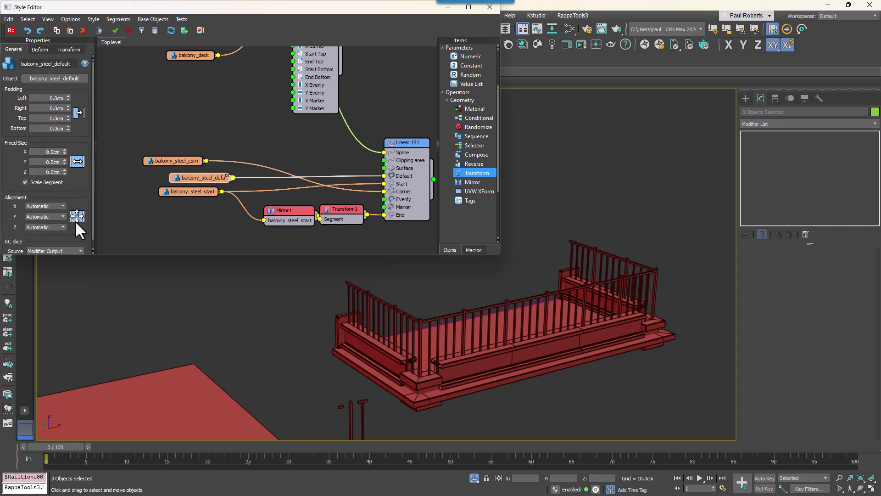
{"action": "left_click", "coordinate": [50, 227]}
{"action": "left_click", "coordinate": [41, 247]}
{"action": "left_click_drag", "start_coordinate": [188, 192], "coordinate": [188, 189]}
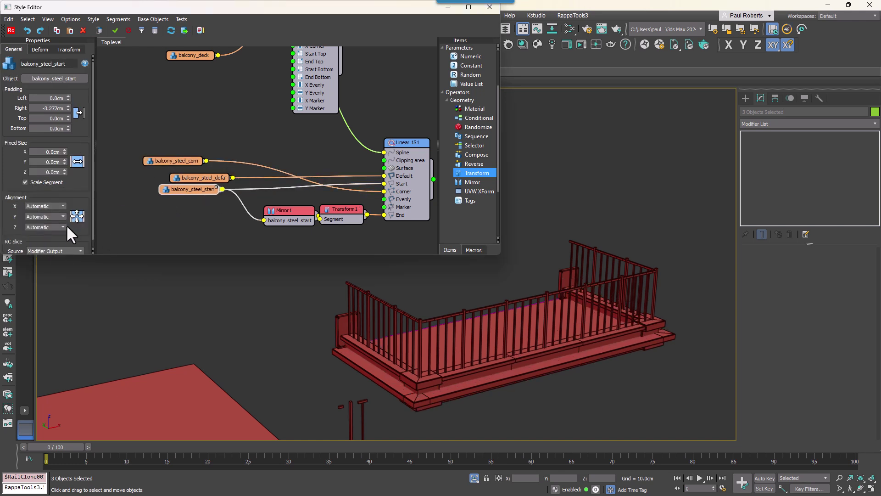
{"action": "left_click", "coordinate": [35, 252]}
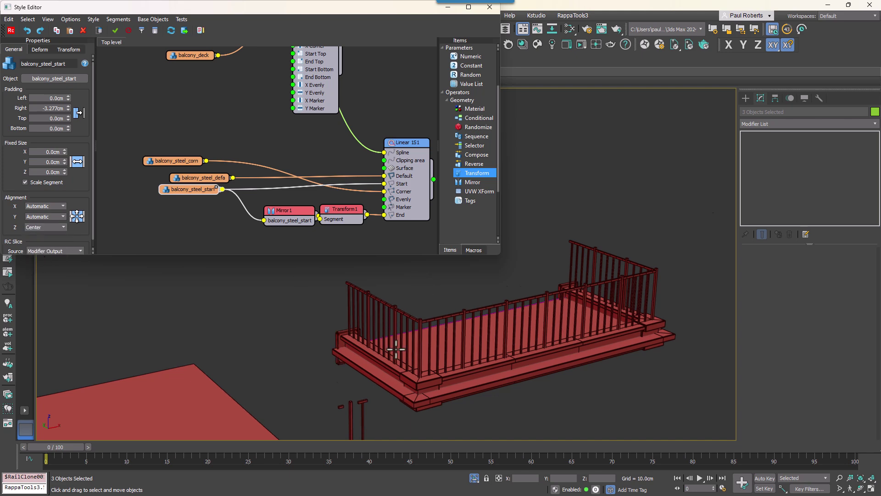
Set the Linear 1S1 generator's Z offset to -27.87 cm to lower the steel beams beneath the balcony.
{"action": "scroll", "coordinate": [394, 351], "scroll_direction": "up", "scroll_amount": 5}
{"action": "left_click", "coordinate": [401, 148]}
{"action": "left_click", "coordinate": [13, 50]}
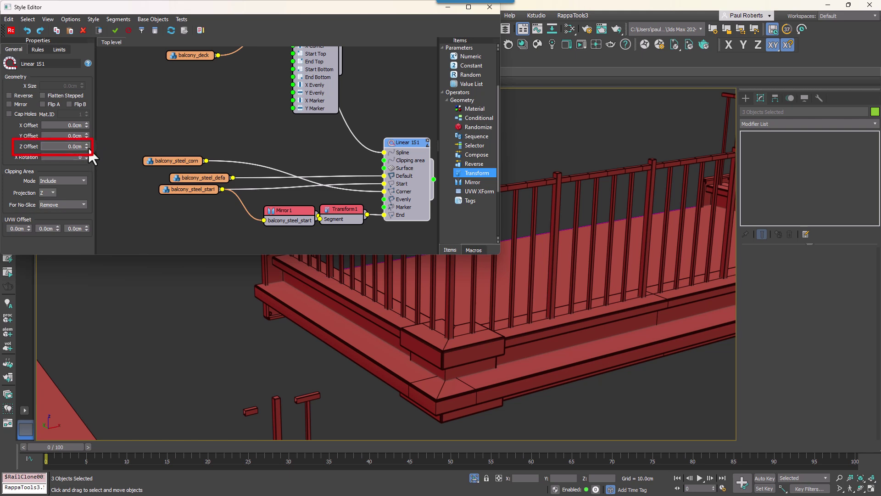
{"action": "left_click_drag", "start_coordinate": [87, 147], "coordinate": [452, 379]}
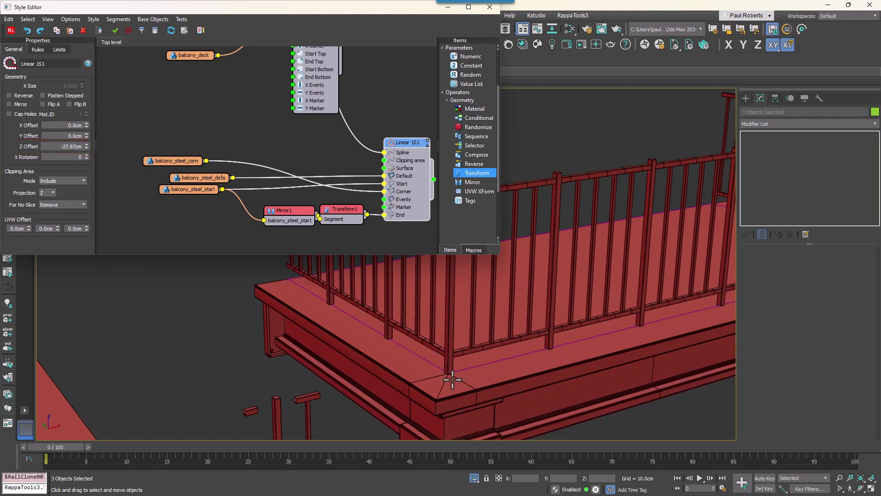
Move the back segment of the Rectangle005 spline outward to make the balcony deeper.
{"action": "middle_click_drag", "start_coordinate": [452, 379], "coordinate": [387, 356], "text": "alt"}
{"action": "scroll", "coordinate": [387, 356], "scroll_direction": "down", "scroll_amount": 5}
{"action": "left_click", "coordinate": [494, 330]}
{"action": "middle_click_drag", "start_coordinate": [494, 331], "coordinate": [510, 338], "text": "alt"}
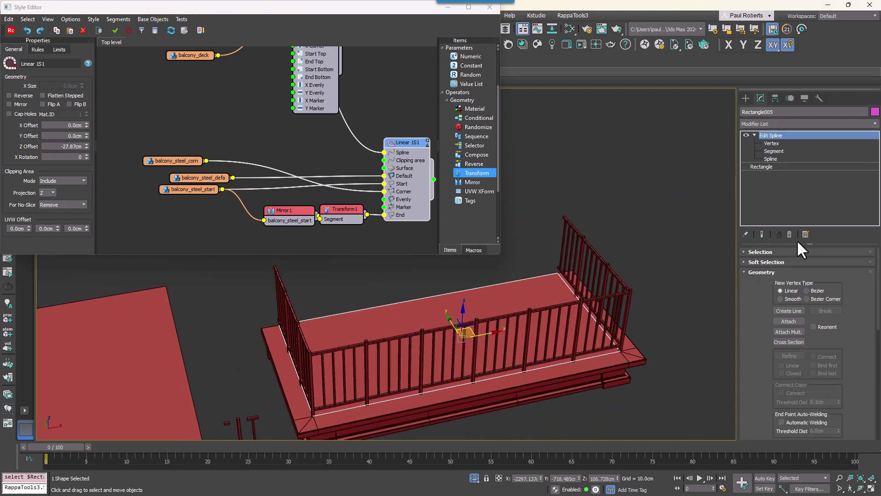
{"action": "left_click", "coordinate": [773, 151]}
{"action": "left_click", "coordinate": [431, 295]}
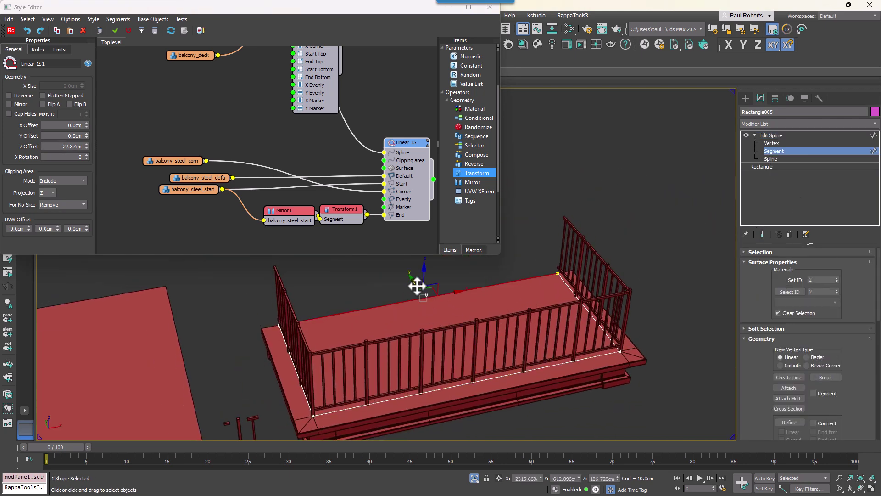
{"action": "left_click_drag", "start_coordinate": [417, 287], "coordinate": [441, 264]}
Divide the front segment of Rectangle005 and pull the new middle vertex outward.
{"action": "left_click", "coordinate": [492, 376]}
{"action": "right_click", "coordinate": [492, 376]}
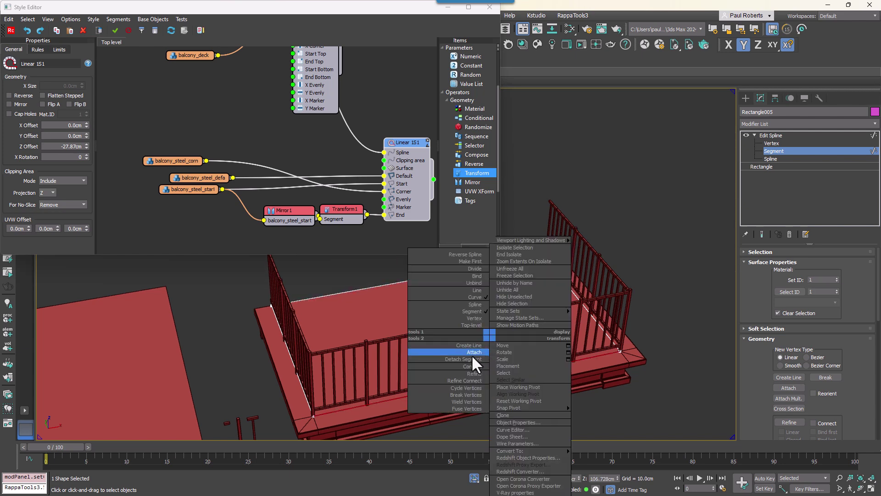
{"action": "left_click", "coordinate": [480, 281]}
{"action": "left_click", "coordinate": [765, 143]}
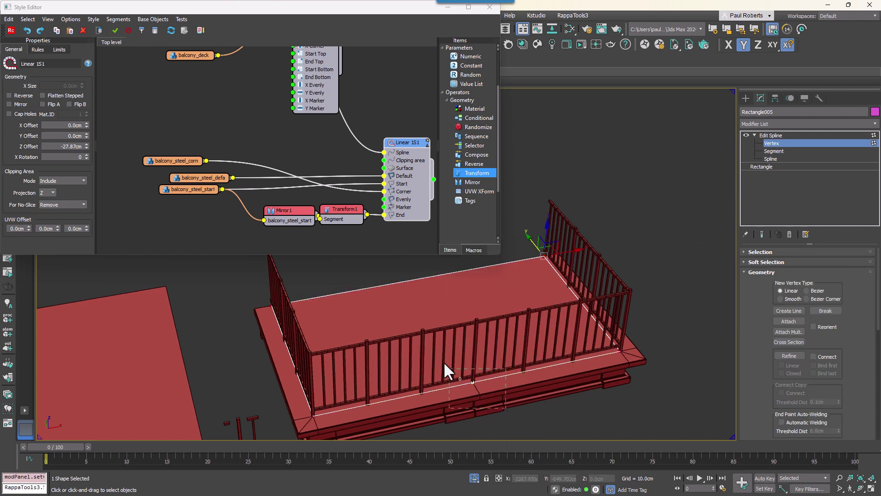
{"action": "middle_click_drag", "start_coordinate": [443, 362], "coordinate": [427, 317]}
{"action": "left_click", "coordinate": [457, 337]}
{"action": "left_click_drag", "start_coordinate": [453, 323], "coordinate": [422, 417]}
Delete the middle vertex on the front edge of Rectangle005 and leave vertex editing.
{"action": "middle_click_drag", "start_coordinate": [614, 423], "coordinate": [620, 418]}
{"action": "key", "text": "Delete"}
{"action": "left_click", "coordinate": [805, 143]}
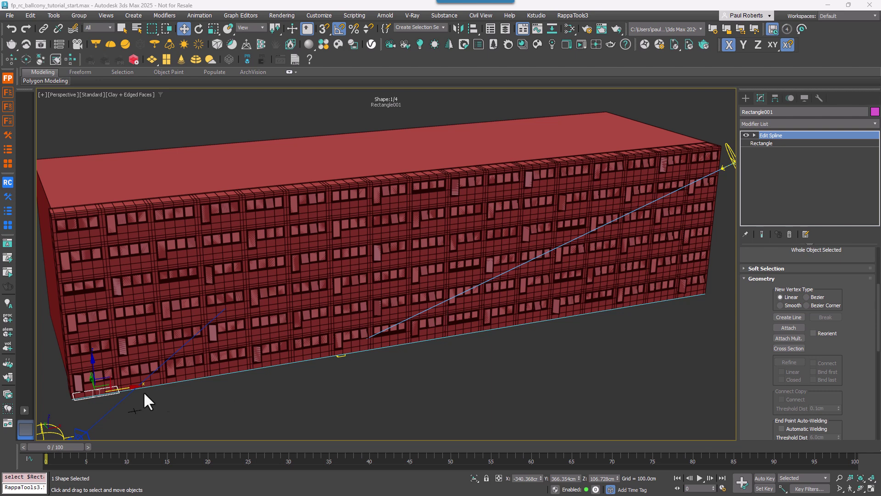
Apply an Array modifier to the Rectangle001 spline at the building's lower corner.
{"action": "left_click", "coordinate": [790, 125]}
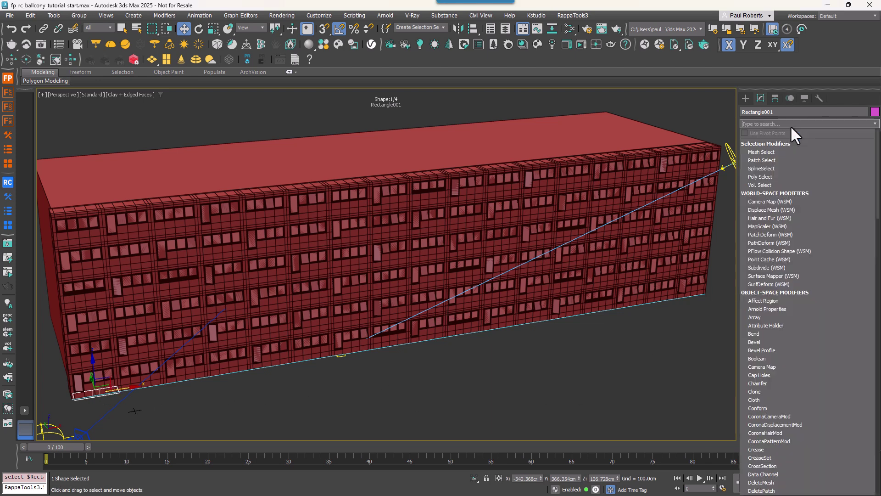
{"action": "type", "text": "arr"}
{"action": "key", "text": "Return"}
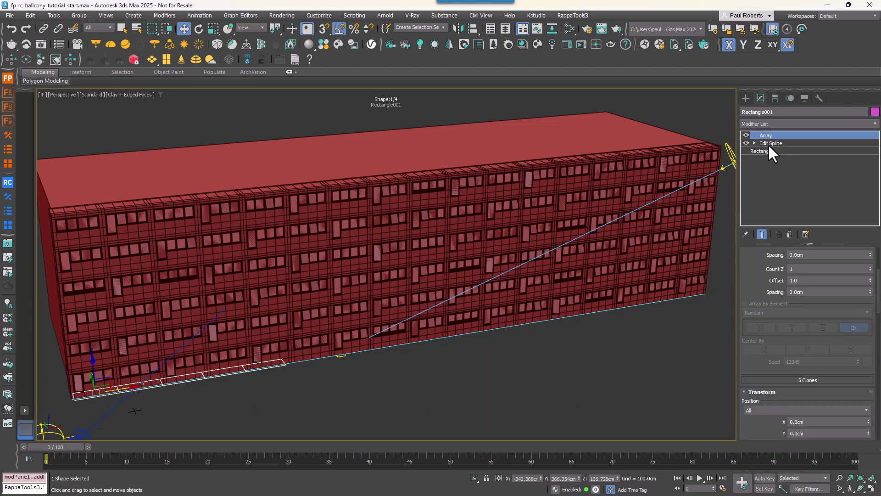
Set the array's X count to 17 and its X spacing to 27.6 cm.
{"action": "left_click_drag", "start_coordinate": [753, 295], "coordinate": [760, 390]}
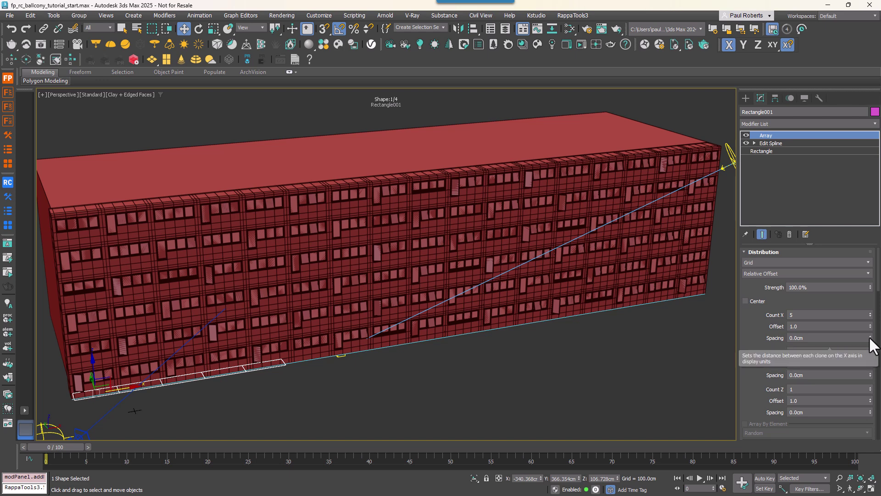
{"action": "left_click_drag", "start_coordinate": [870, 341], "coordinate": [867, 176]}
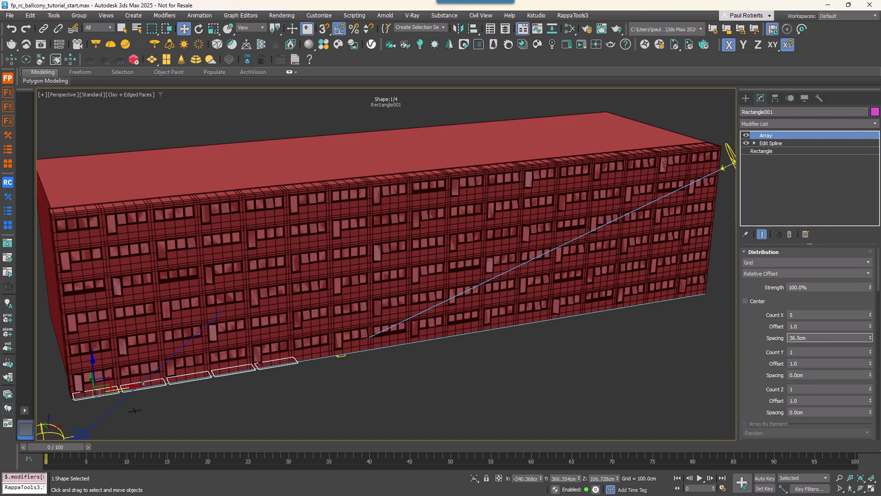
{"action": "left_click_drag", "start_coordinate": [870, 313], "coordinate": [870, 316]}
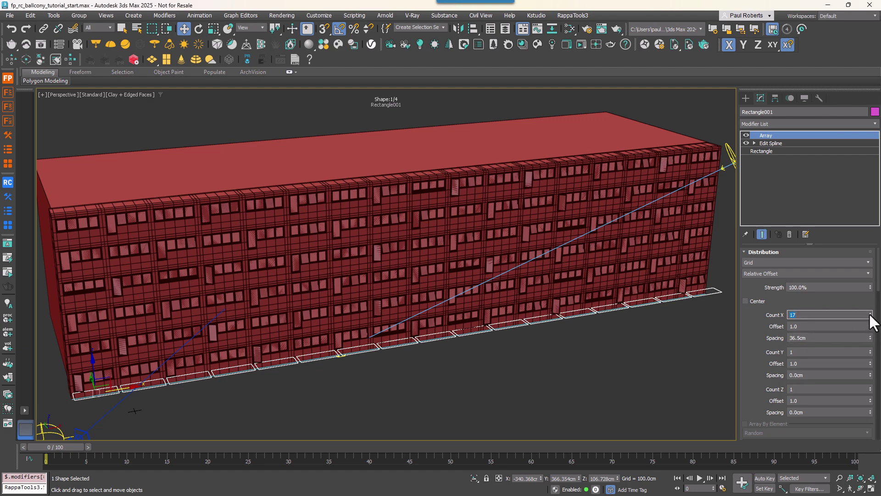
{"action": "scroll", "coordinate": [402, 316], "scroll_direction": "up", "scroll_amount": 5}
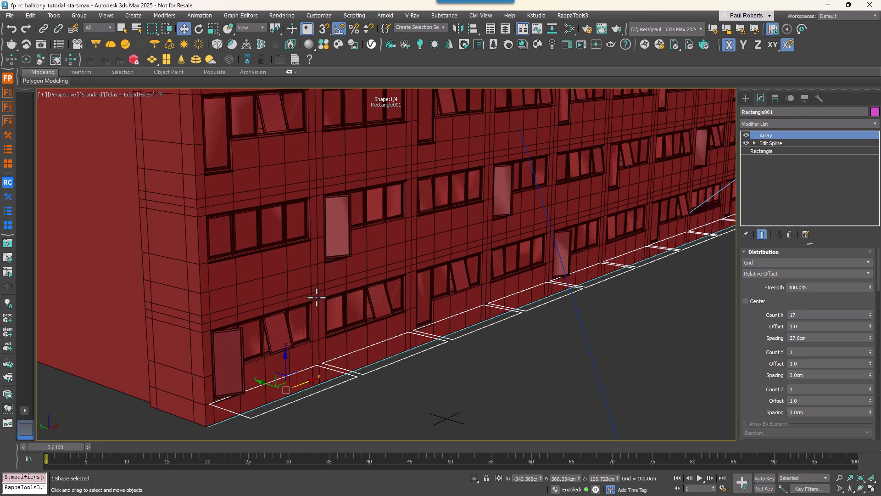
Set the array's position transform to Alternating with a Z value of 339.7 cm.
{"action": "left_click_drag", "start_coordinate": [762, 385], "coordinate": [752, 237]}
{"action": "left_click_drag", "start_coordinate": [759, 400], "coordinate": [758, 315]}
{"action": "left_click", "coordinate": [767, 297]}
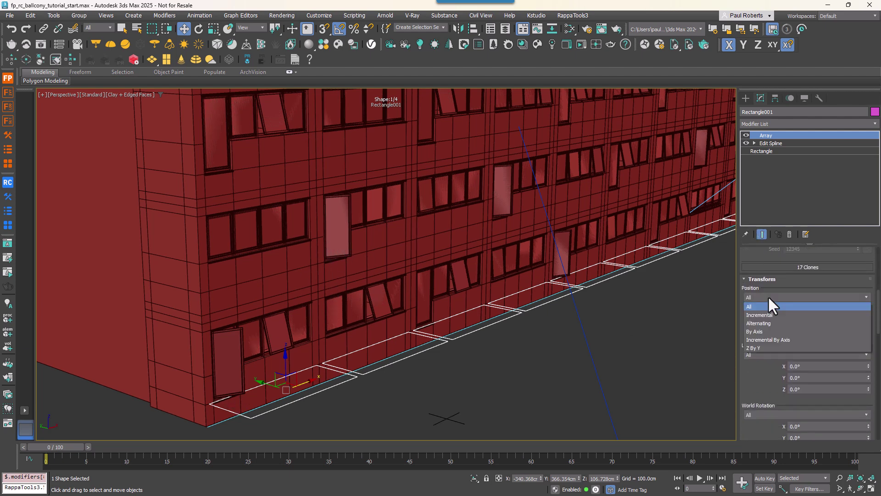
{"action": "left_click", "coordinate": [768, 323]}
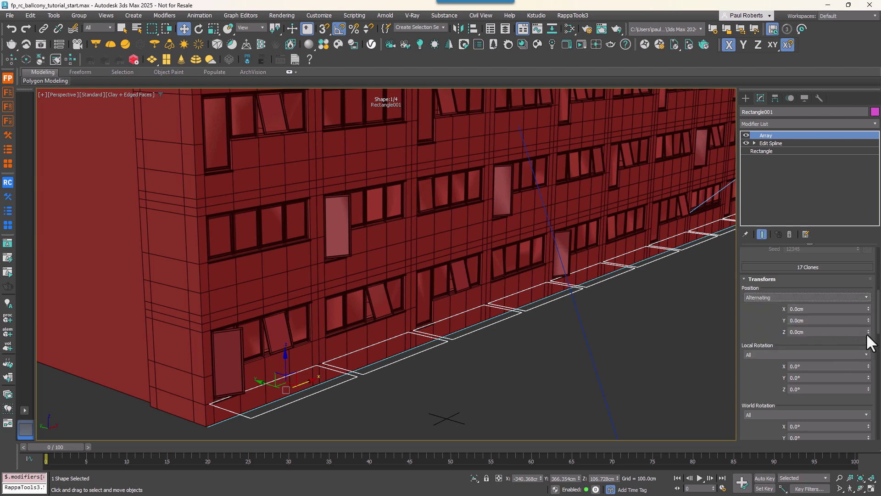
{"action": "left_click_drag", "start_coordinate": [868, 333], "coordinate": [707, 246]}
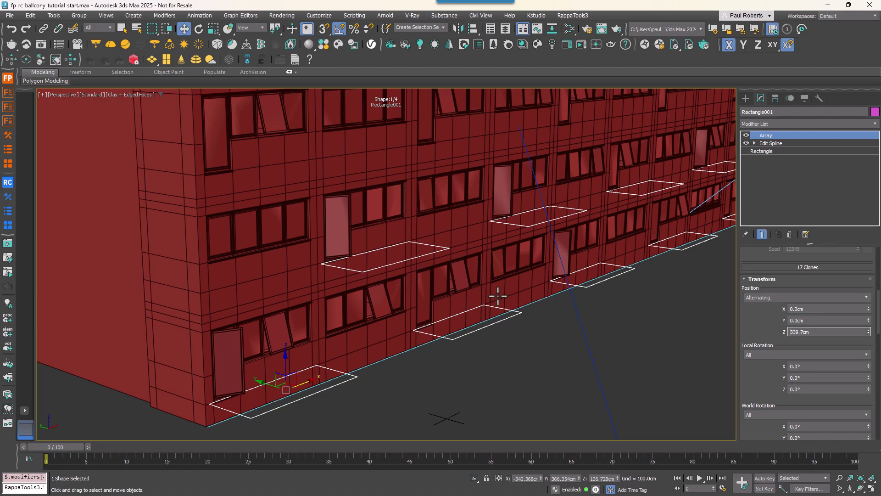
{"action": "scroll", "coordinate": [498, 296], "scroll_direction": "down", "scroll_amount": 5}
{"action": "middle_click_drag", "start_coordinate": [498, 296], "coordinate": [402, 321], "text": "alt"}
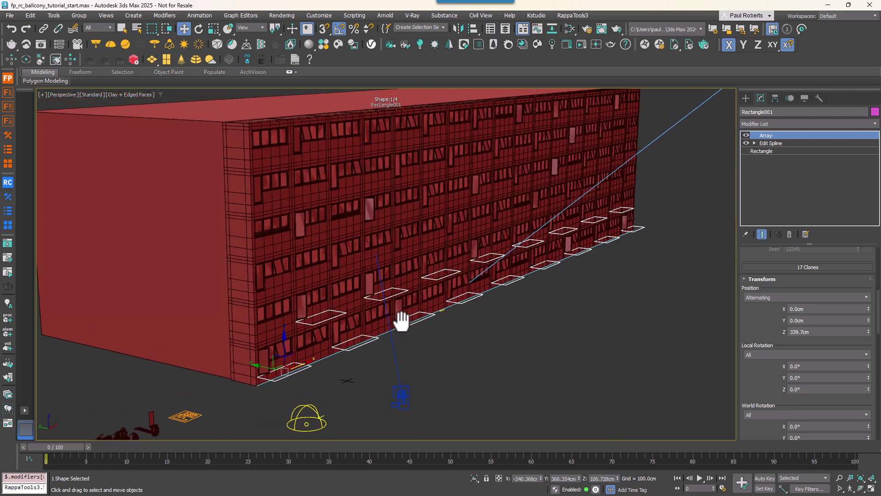
Raise the array's Z count and Z spacing so the rectangles repeat up the full facade.
{"action": "scroll", "coordinate": [752, 321], "scroll_direction": "up", "scroll_amount": 5}
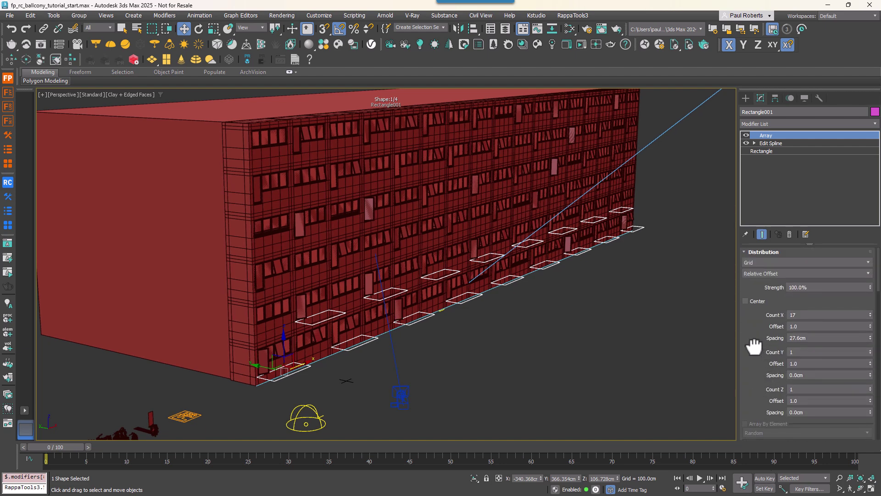
{"action": "scroll", "coordinate": [753, 346], "scroll_direction": "down", "scroll_amount": 2}
{"action": "left_click", "coordinate": [871, 359]}
{"action": "left_click_drag", "start_coordinate": [871, 384], "coordinate": [138, 108]}
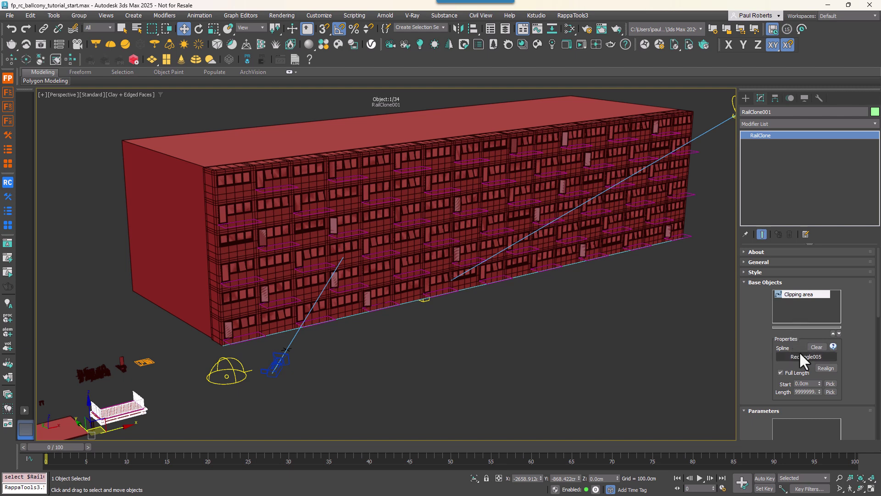
Replace the RailClone balcony's base spline with the arrayed Rectangle001 and view the building through PhysCamera001.
{"action": "left_click", "coordinate": [803, 357]}
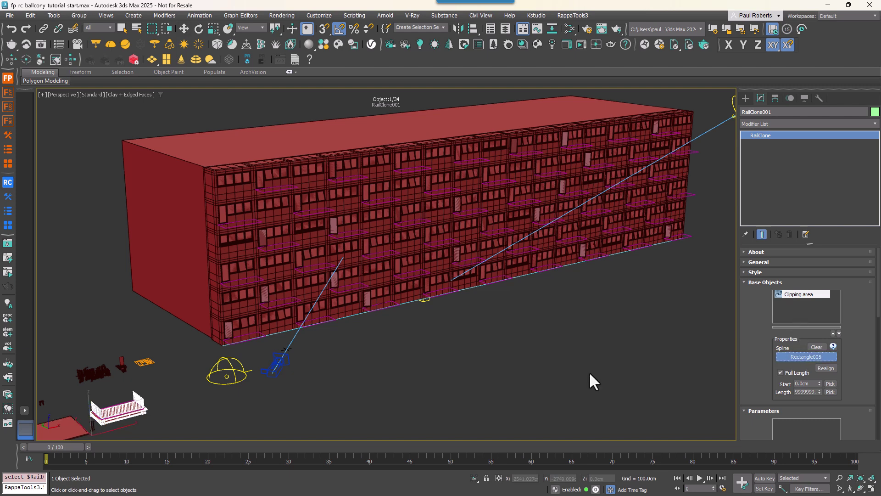
{"action": "left_click", "coordinate": [402, 299]}
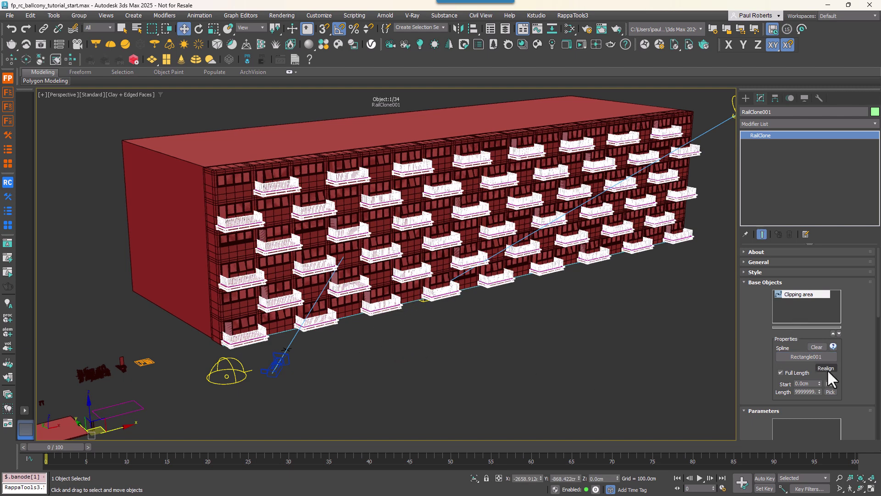
{"action": "left_click", "coordinate": [756, 282]}
{"action": "scroll", "coordinate": [365, 341], "scroll_direction": "up", "scroll_amount": 4}
{"action": "key", "text": "c"}
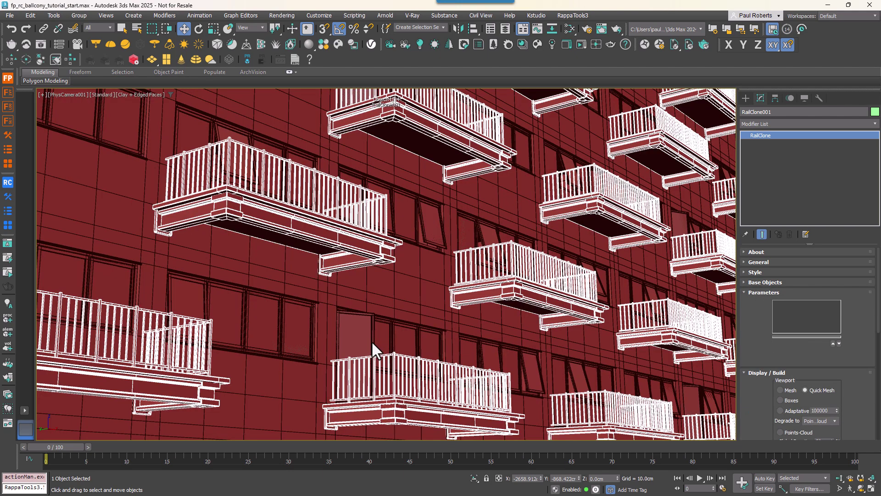
Toggle the Use Segment Material option in the RailClone object's geometry settings.
{"action": "left_click", "coordinate": [766, 271]}
{"action": "left_click_drag", "start_coordinate": [765, 278], "coordinate": [749, 200]}
{"action": "scroll", "coordinate": [804, 309], "scroll_direction": "down", "scroll_amount": 2}
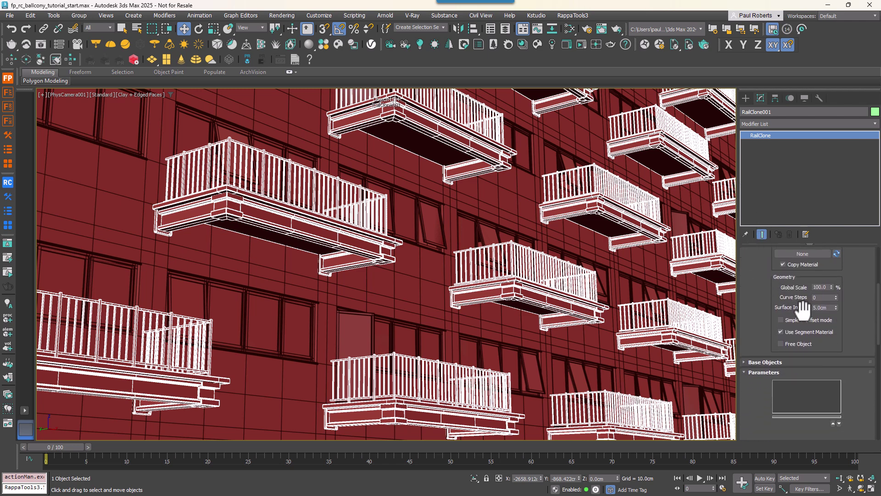
{"action": "left_click", "coordinate": [789, 332]}
{"action": "left_click", "coordinate": [788, 335]}
Switch the RailClone's viewport display to Points-Cloud and back to Quick Mesh.
{"action": "left_click_drag", "start_coordinate": [762, 390], "coordinate": [756, 205]}
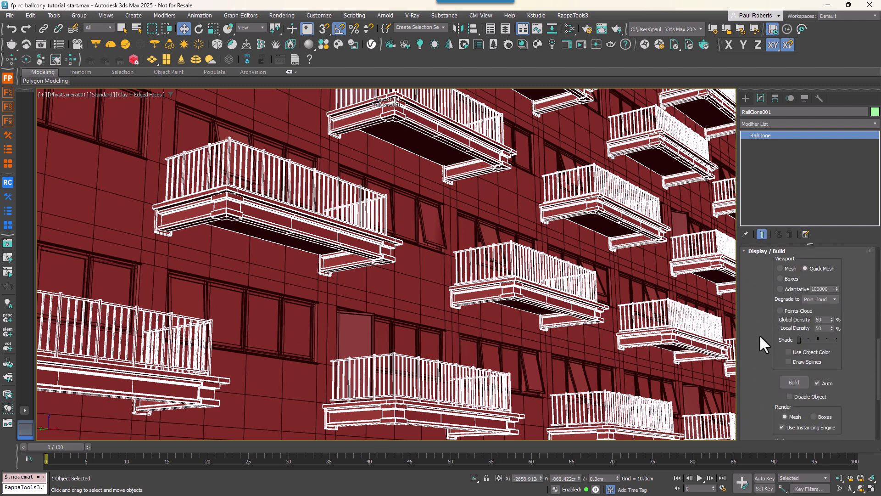
{"action": "left_click", "coordinate": [780, 310]}
{"action": "left_click", "coordinate": [813, 269]}
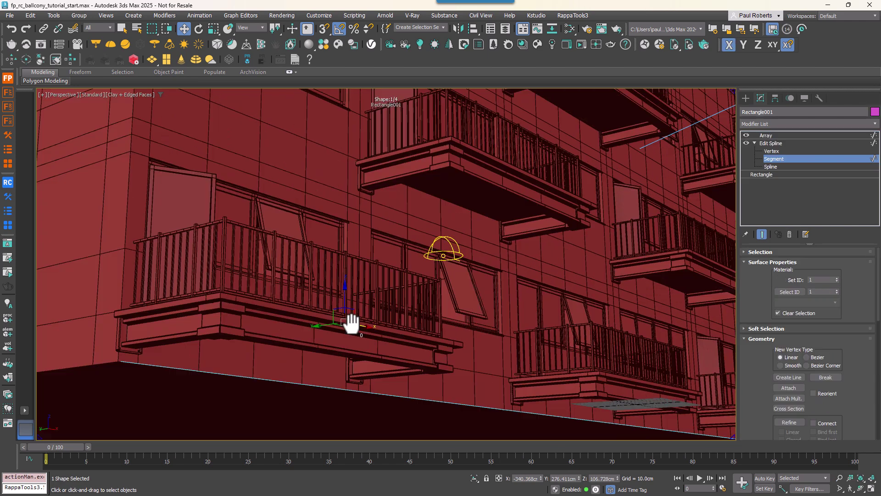
Move the front segment of the Rectangle001 spline to deepen all balconies and divide that segment.
{"action": "left_click_drag", "start_coordinate": [376, 316], "coordinate": [351, 314]}
{"action": "right_click", "coordinate": [372, 328]}
{"action": "left_click", "coordinate": [355, 268]}
Select and move the new middle vertex on the front edge of Rectangle001.
{"action": "key", "text": "1"}
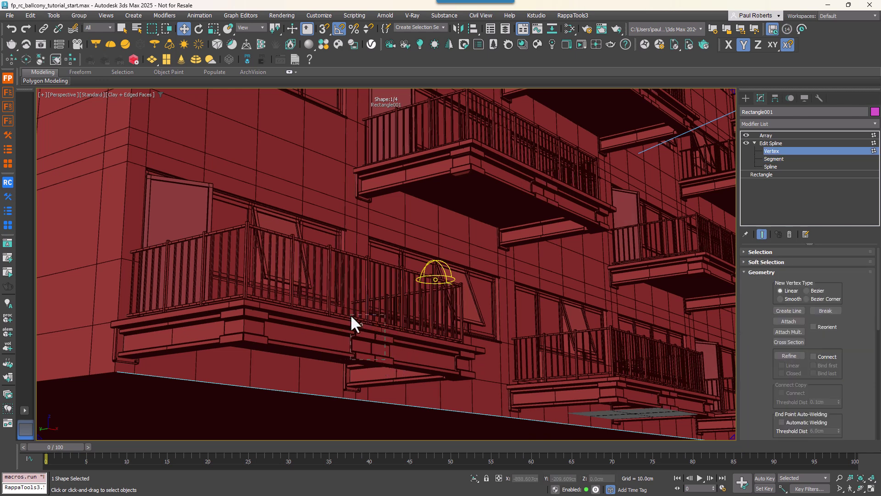
{"action": "left_click_drag", "start_coordinate": [353, 356], "coordinate": [379, 345]}
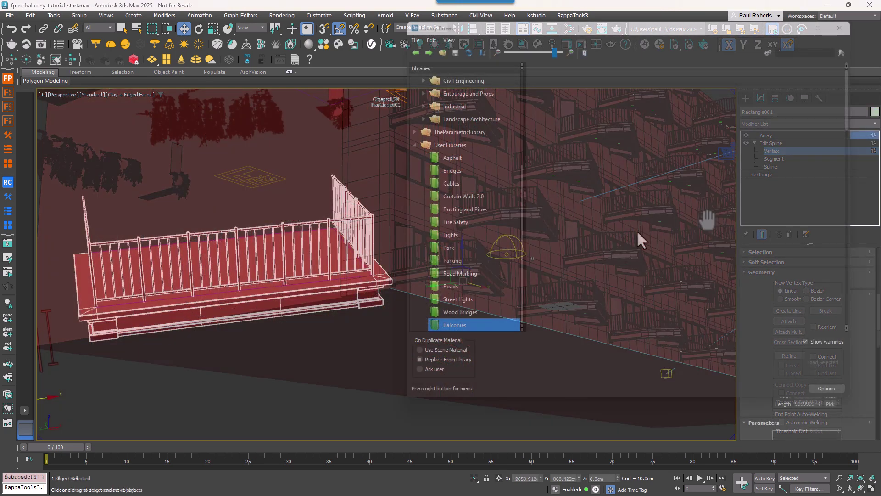
Import the selected RailClone balcony into the Balconies user library in 3DS Max format, with a scene file and thumbnails.
{"action": "right_click", "coordinate": [588, 149]}
{"action": "left_click", "coordinate": [627, 195]}
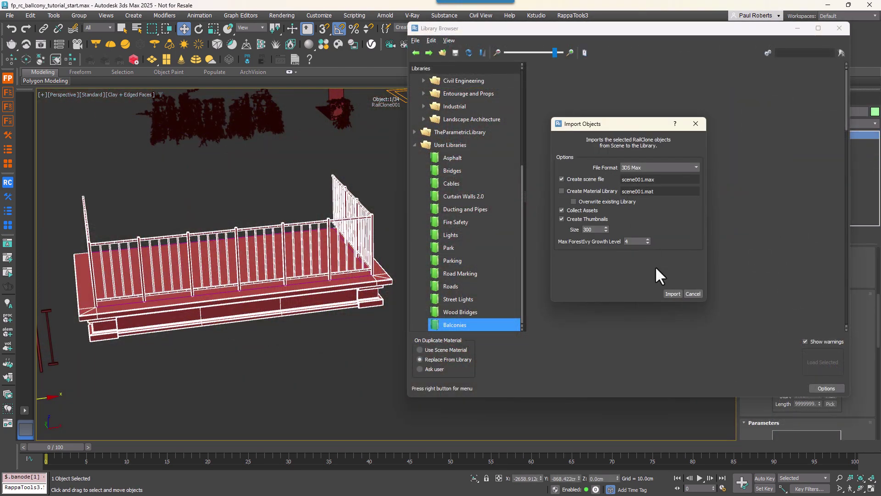
{"action": "left_click", "coordinate": [673, 294]}
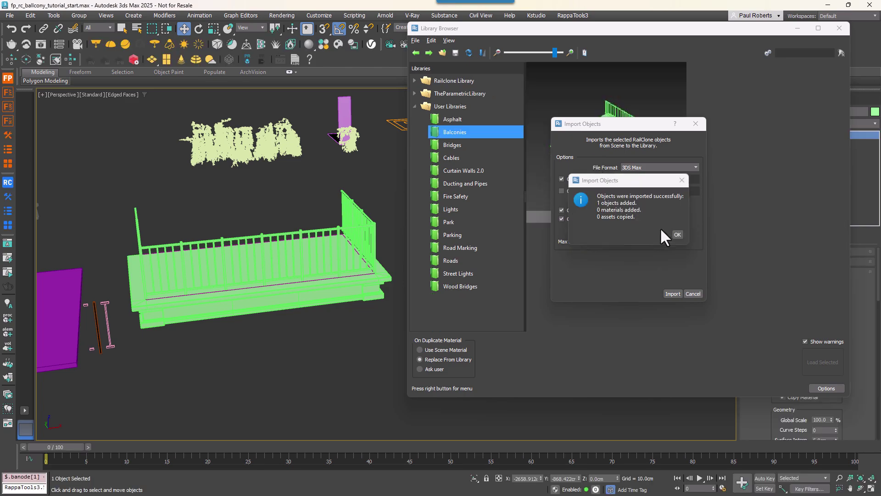
{"action": "left_click", "coordinate": [677, 235]}
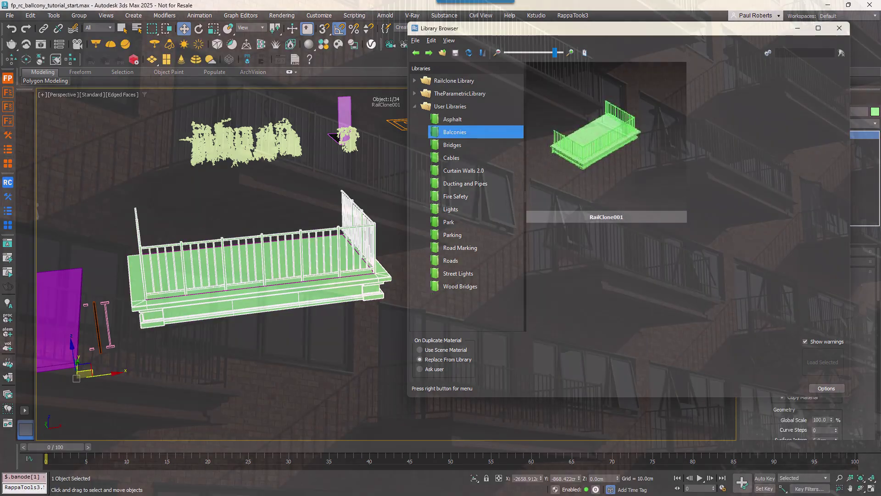